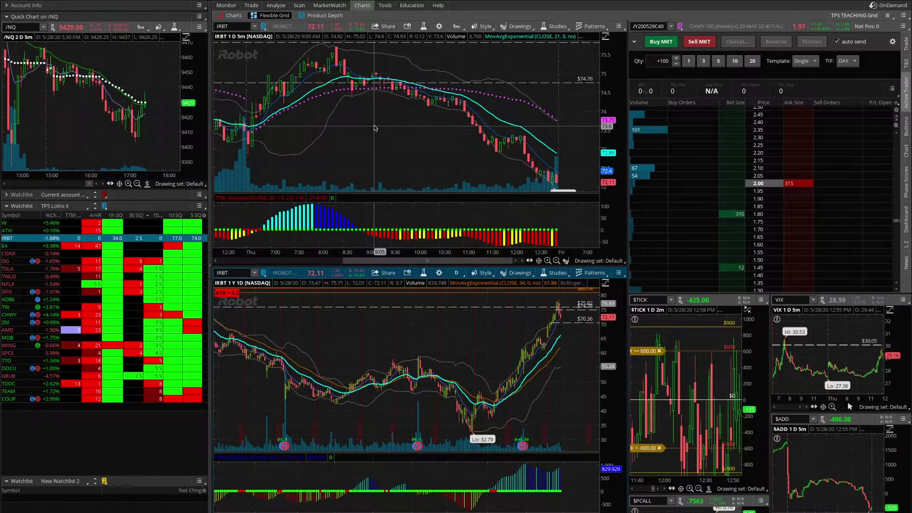
Open the Stock Hacker scanner and check the Scan in and Exclude options without changing them.
{"action": "left_click", "coordinate": [299, 6]}
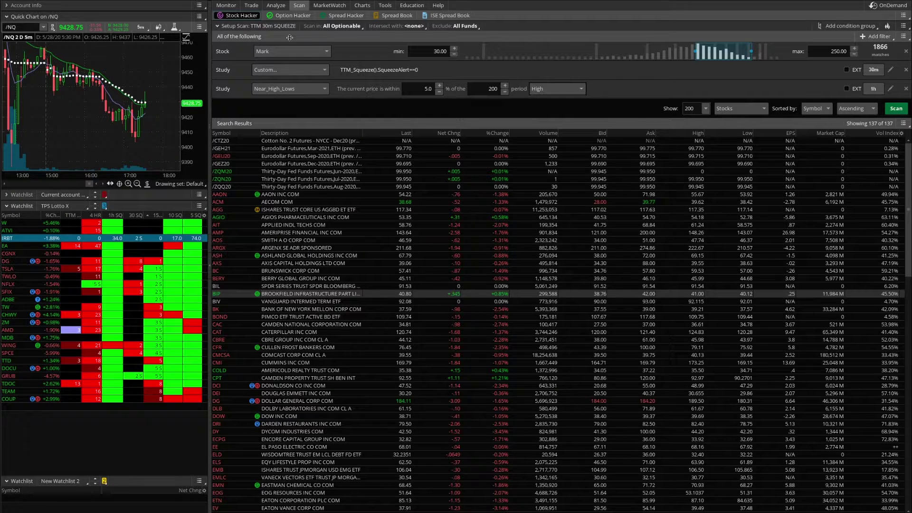
{"action": "left_click", "coordinate": [347, 27]}
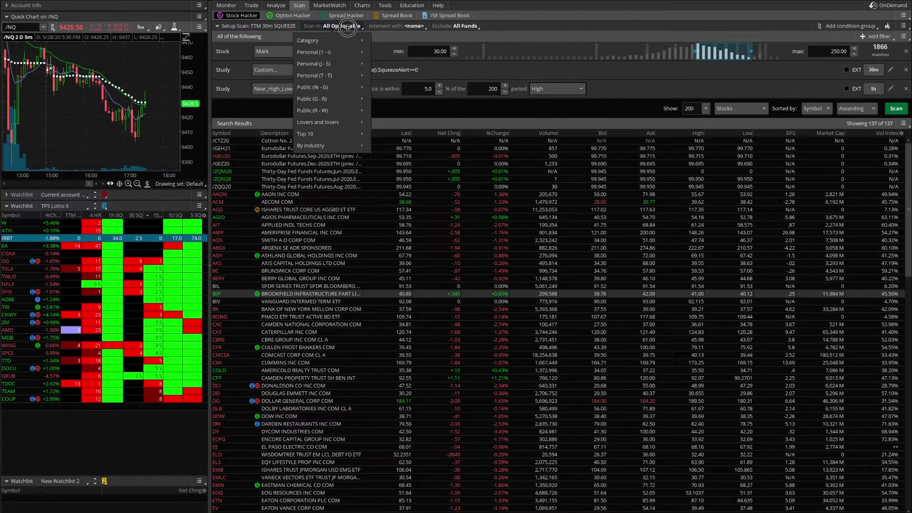
{"action": "left_click", "coordinate": [345, 26]}
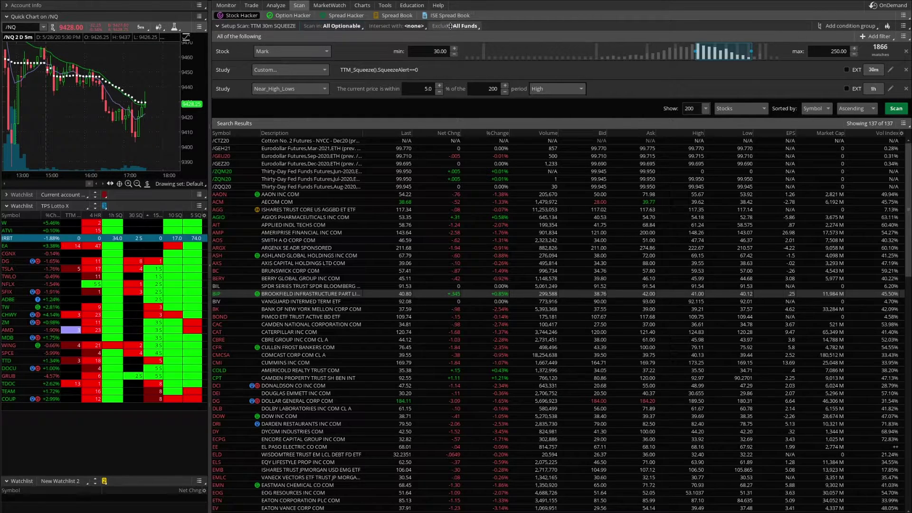
{"action": "left_click", "coordinate": [477, 27]}
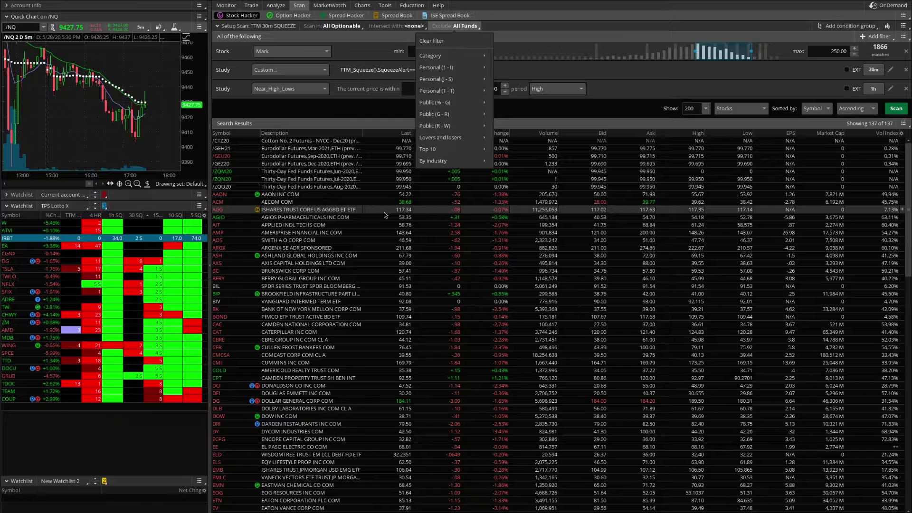
{"action": "left_click", "coordinate": [510, 11]}
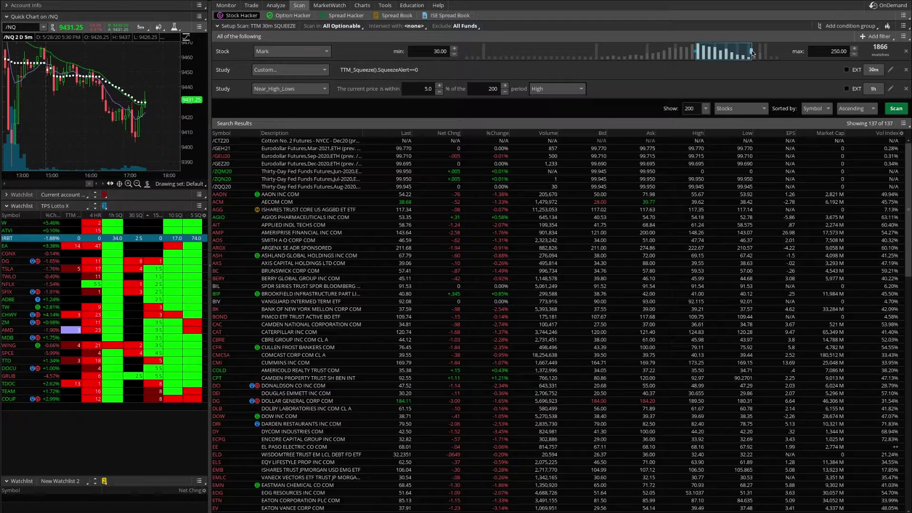
Remove two of the existing filters from the TTM 30m SQUEEZE scan.
{"action": "left_click_drag", "start_coordinate": [752, 51], "coordinate": [784, 51]}
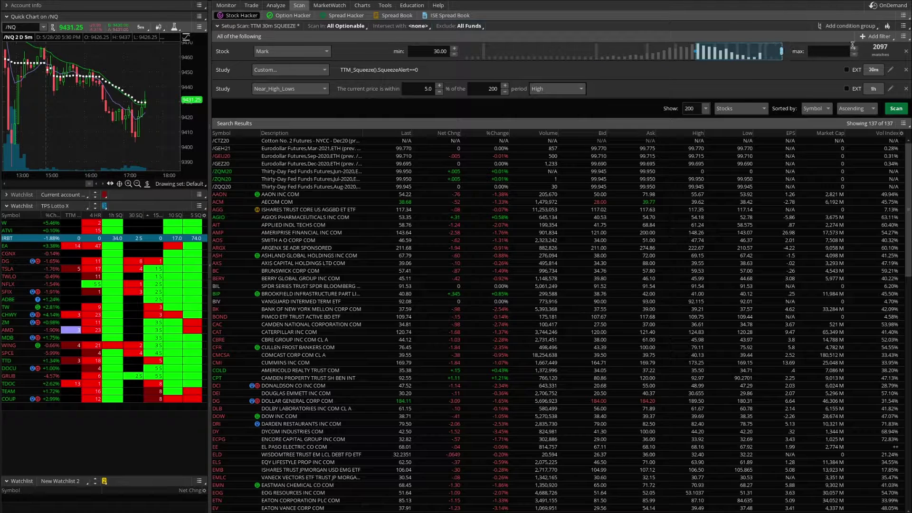
{"action": "left_click", "coordinate": [906, 68]}
{"action": "left_click", "coordinate": [906, 52]}
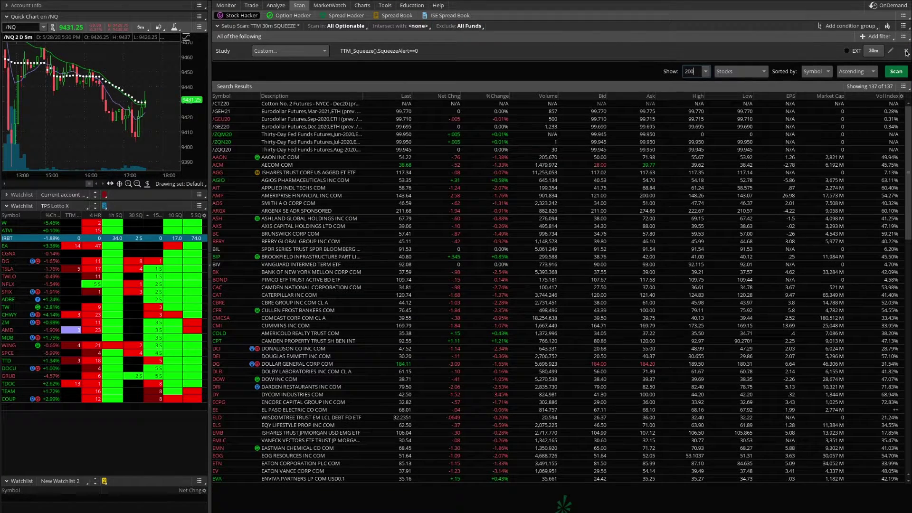
Delete the last old filter and add a Mark price filter from 20.00 to 10000.00.
{"action": "left_click", "coordinate": [906, 53]}
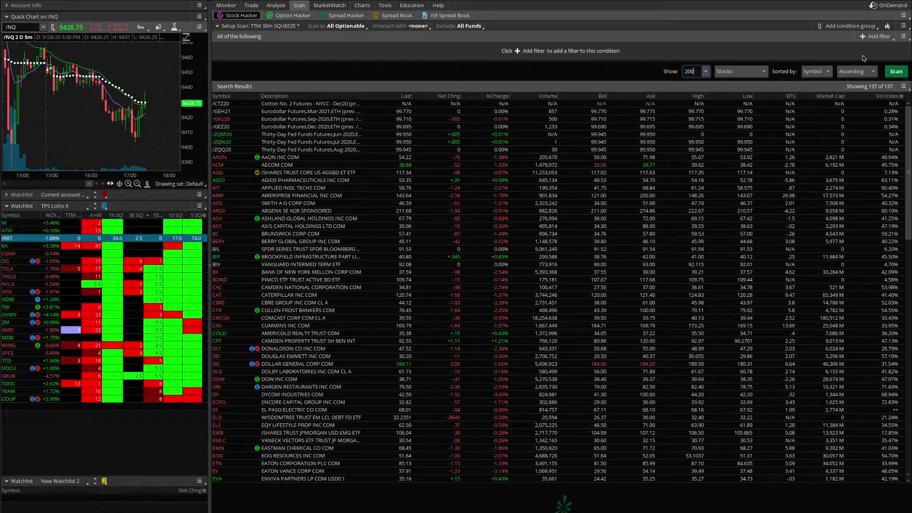
{"action": "left_click", "coordinate": [874, 37]}
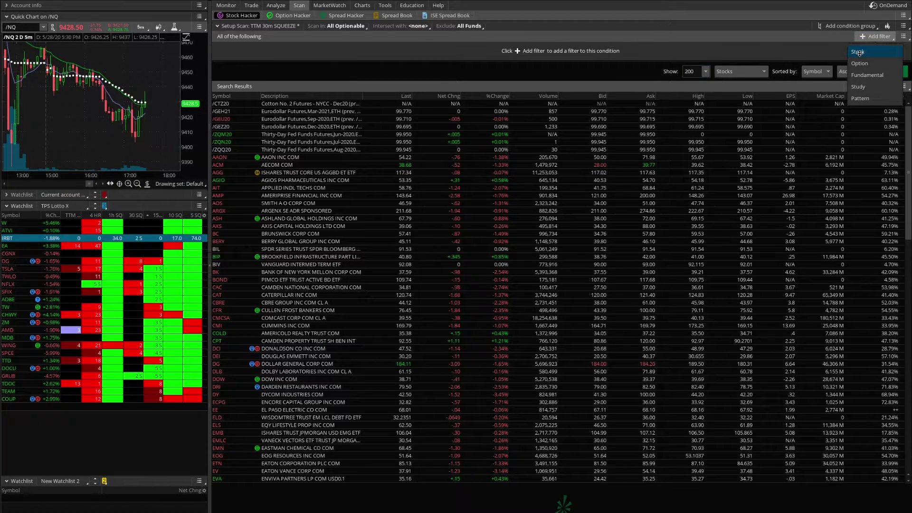
{"action": "left_click", "coordinate": [859, 53]}
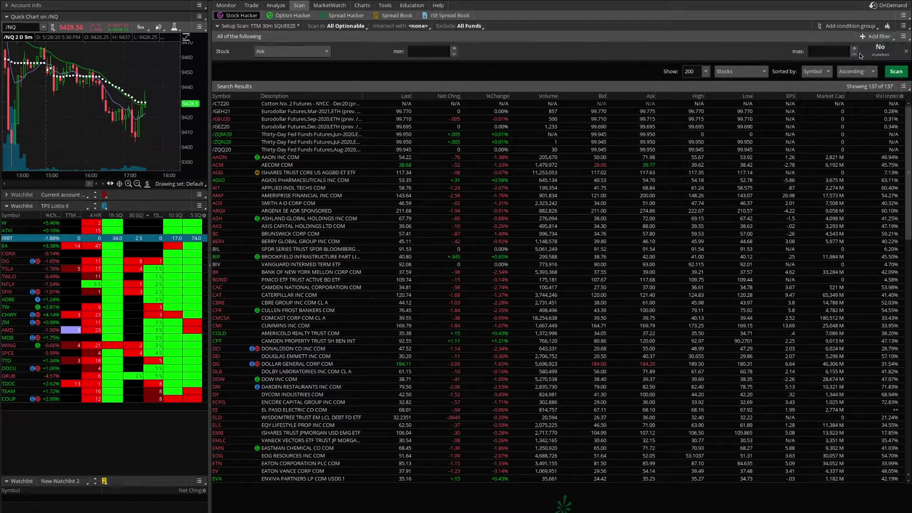
{"action": "left_click", "coordinate": [323, 52]}
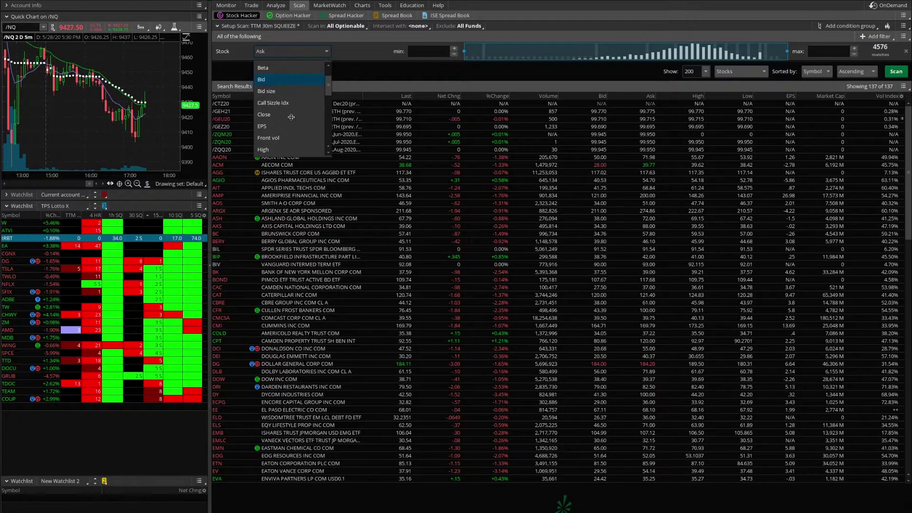
{"action": "scroll", "coordinate": [280, 127], "scroll_direction": "down", "scroll_amount": 10}
{"action": "left_click_drag", "start_coordinate": [331, 127], "coordinate": [330, 105]}
{"action": "left_click", "coordinate": [274, 83]}
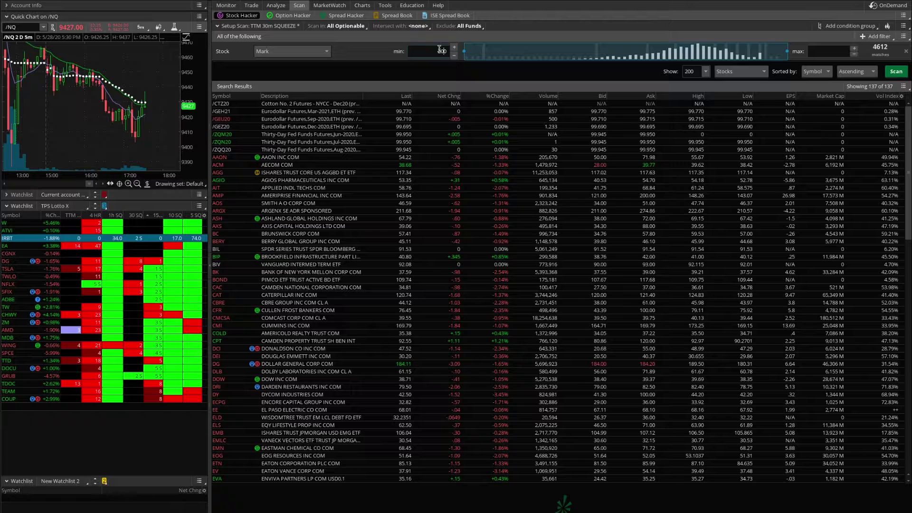
{"action": "key", "text": "Return"}
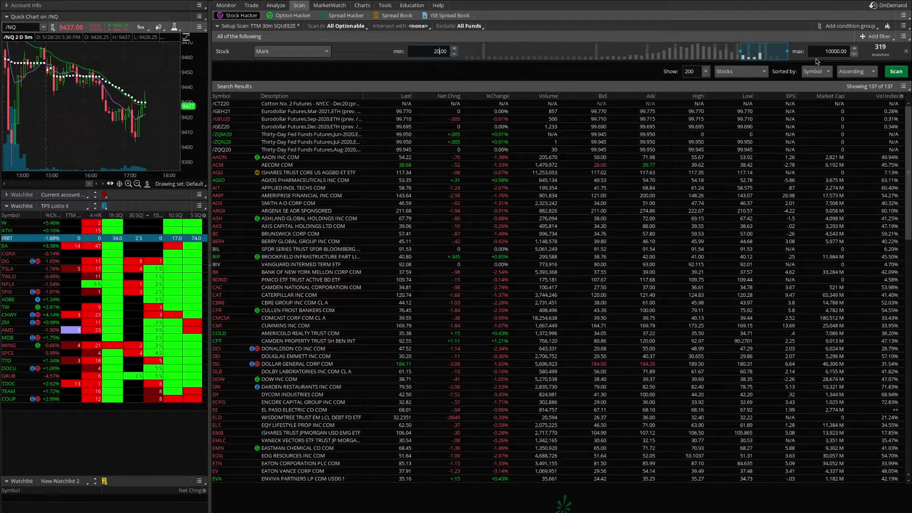
{"action": "left_click_drag", "start_coordinate": [740, 51], "coordinate": [684, 51]}
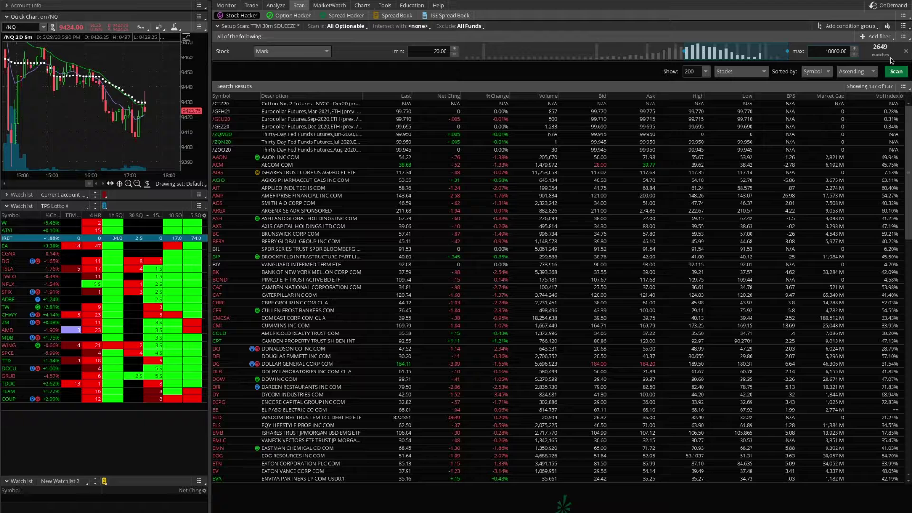
Add a Licensed Studies > TTM_SqueezeScan filter with its aggregation set to 15m.
{"action": "left_click", "coordinate": [876, 36]}
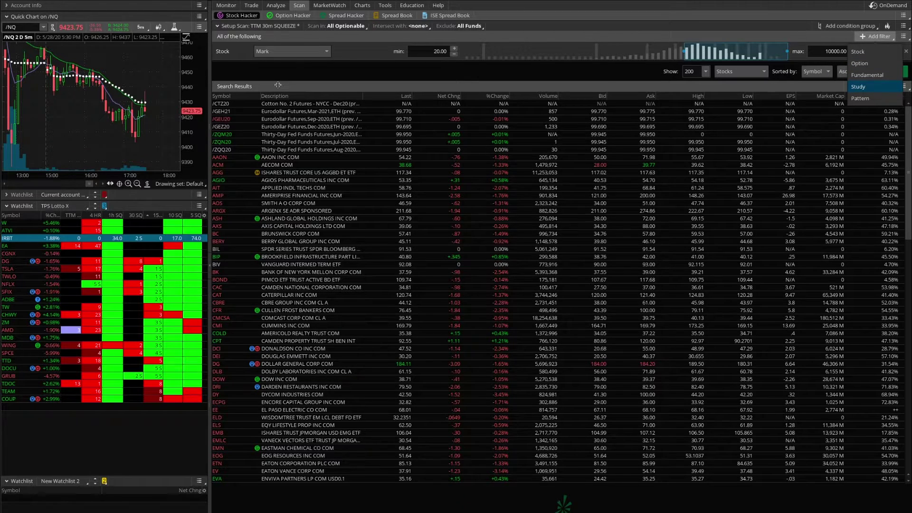
{"action": "left_click", "coordinate": [857, 87]}
{"action": "left_click", "coordinate": [302, 69]}
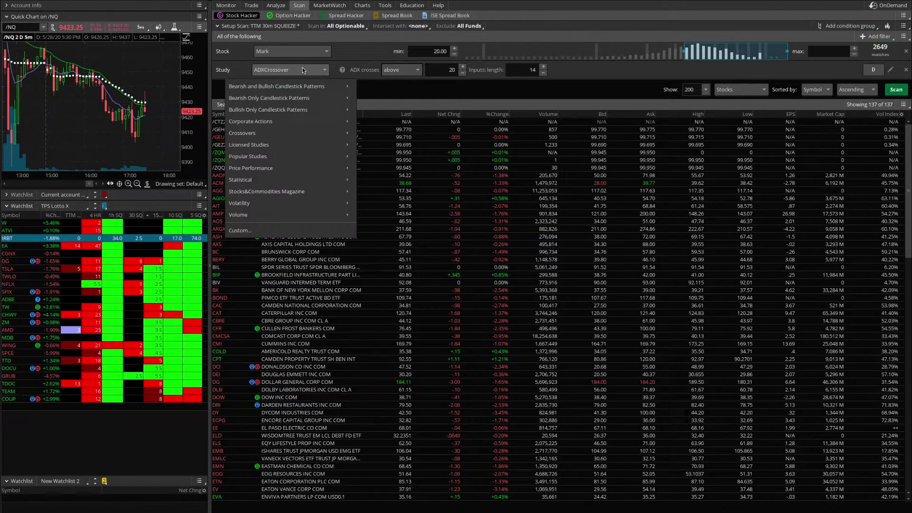
{"action": "mouse_move", "coordinate": [259, 137]}
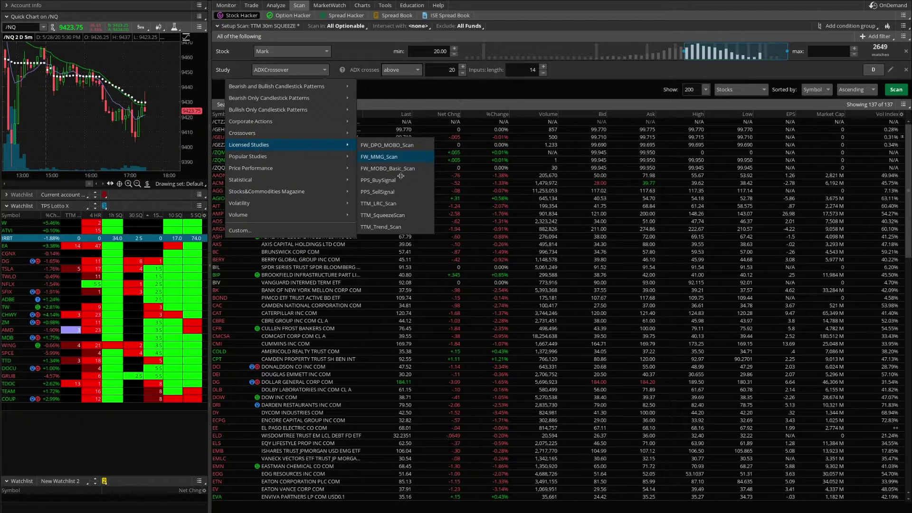
{"action": "left_click", "coordinate": [401, 215]}
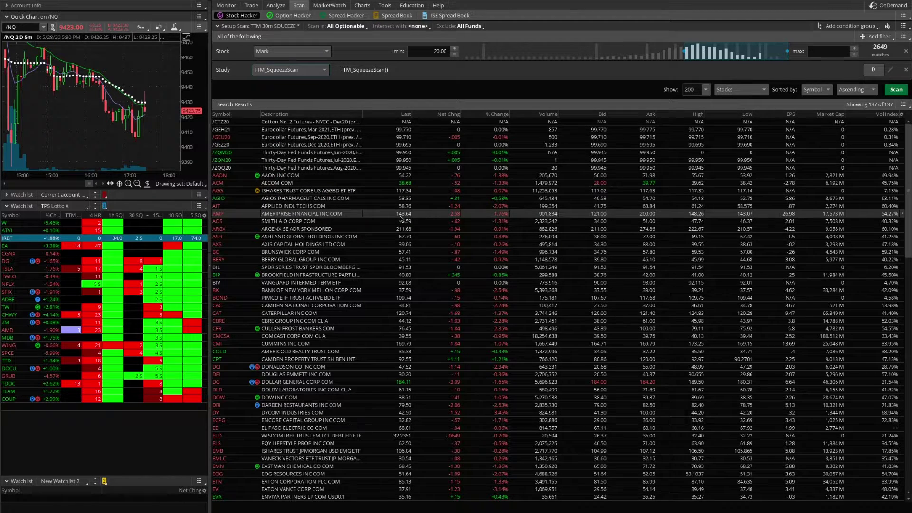
{"action": "left_click", "coordinate": [876, 73]}
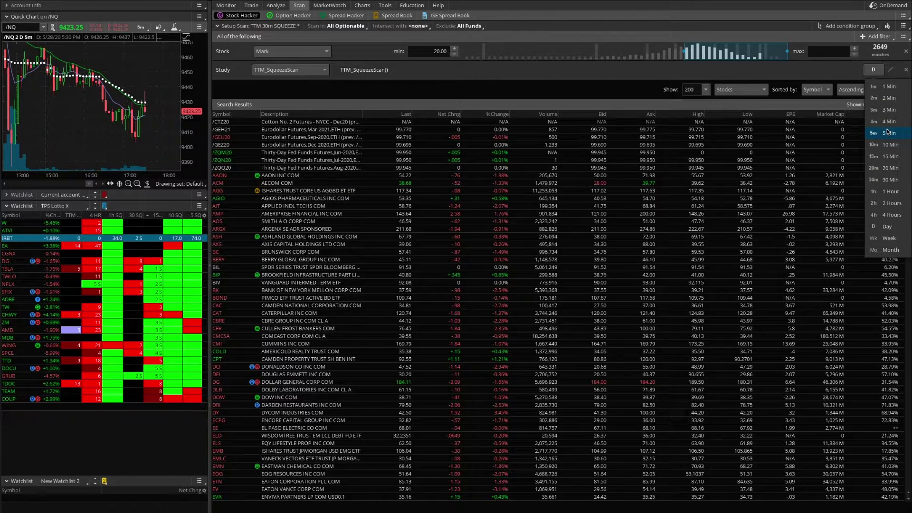
{"action": "left_click", "coordinate": [890, 156]}
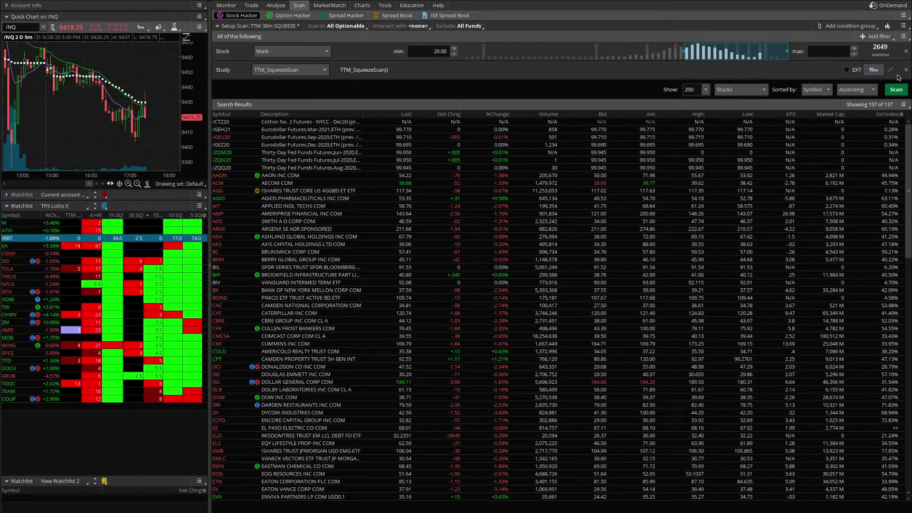
{"action": "left_click", "coordinate": [871, 37]}
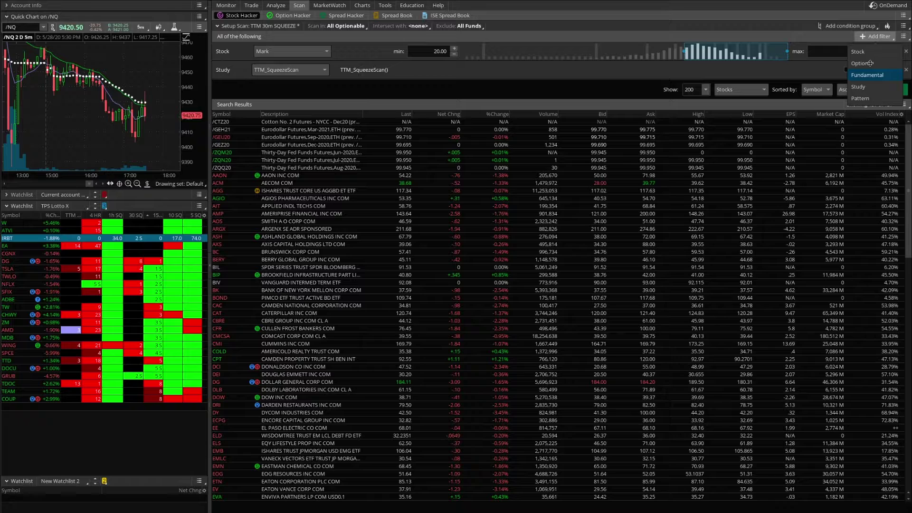
Add a Volume > Unusual_Volume study filter and run the scan, leaving 9 stocks.
{"action": "left_click", "coordinate": [861, 88]}
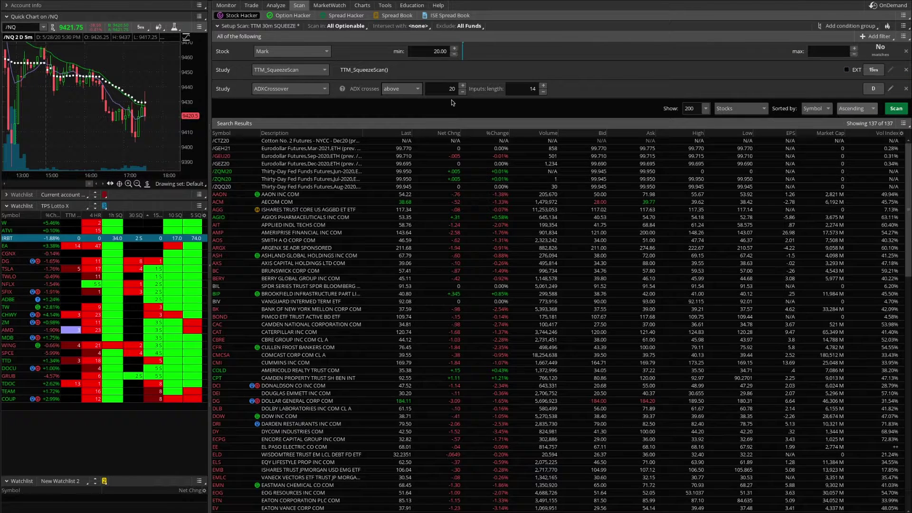
{"action": "left_click", "coordinate": [304, 90]}
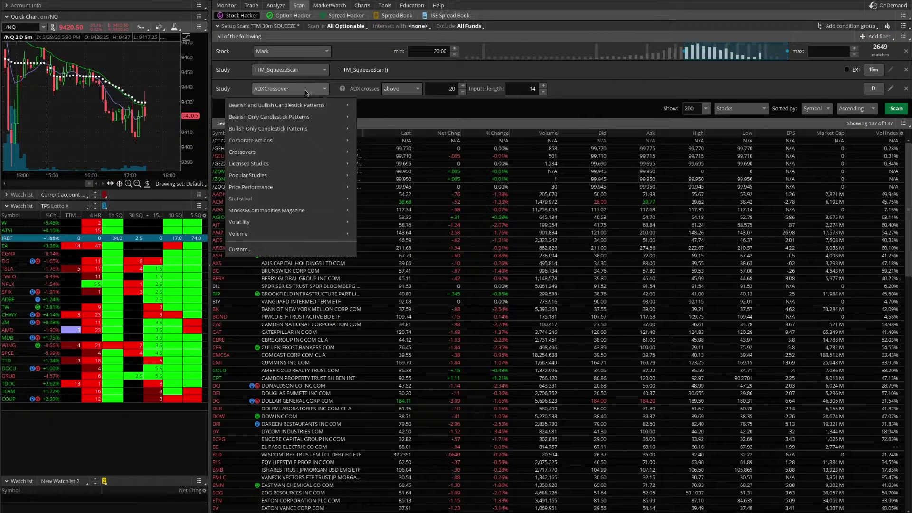
{"action": "mouse_move", "coordinate": [259, 238]}
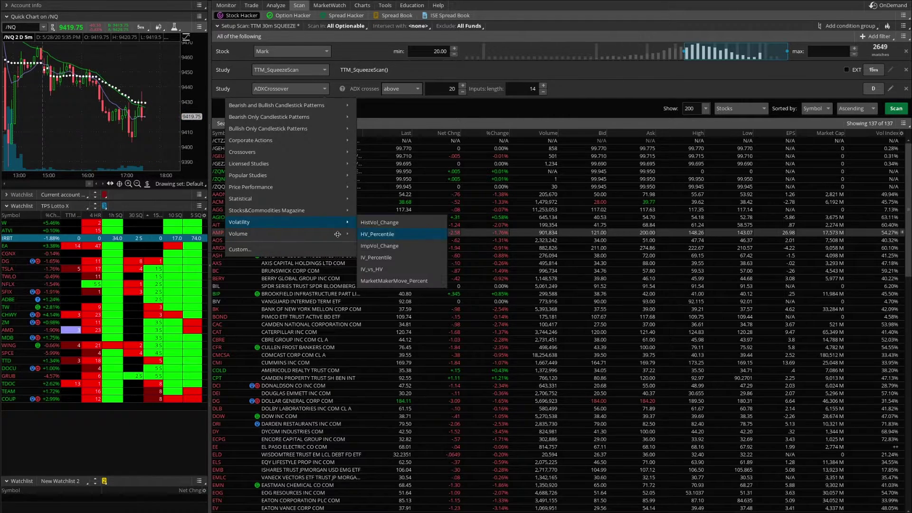
{"action": "mouse_move", "coordinate": [337, 234]}
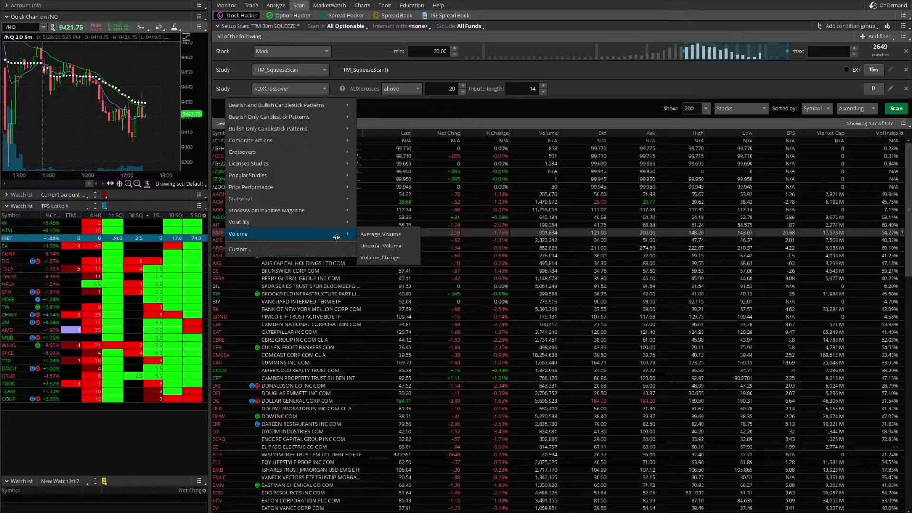
{"action": "left_click", "coordinate": [381, 246]}
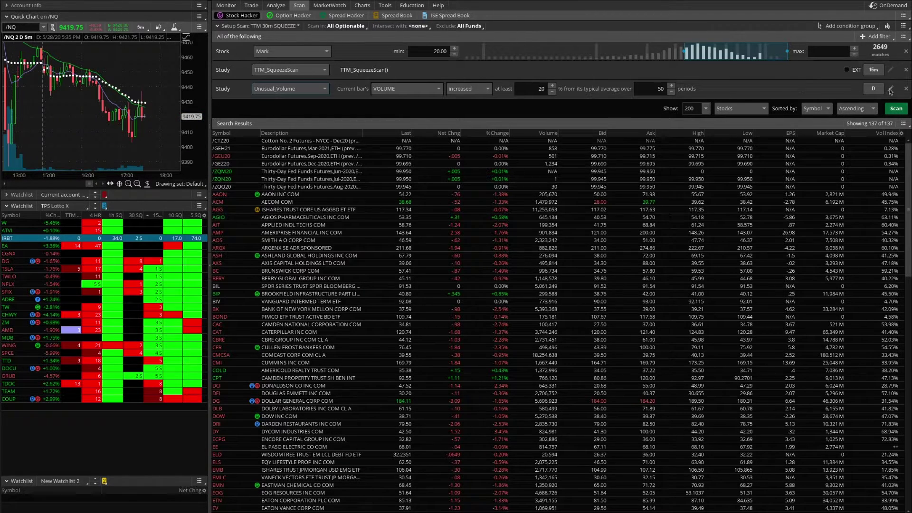
{"action": "left_click", "coordinate": [896, 110]}
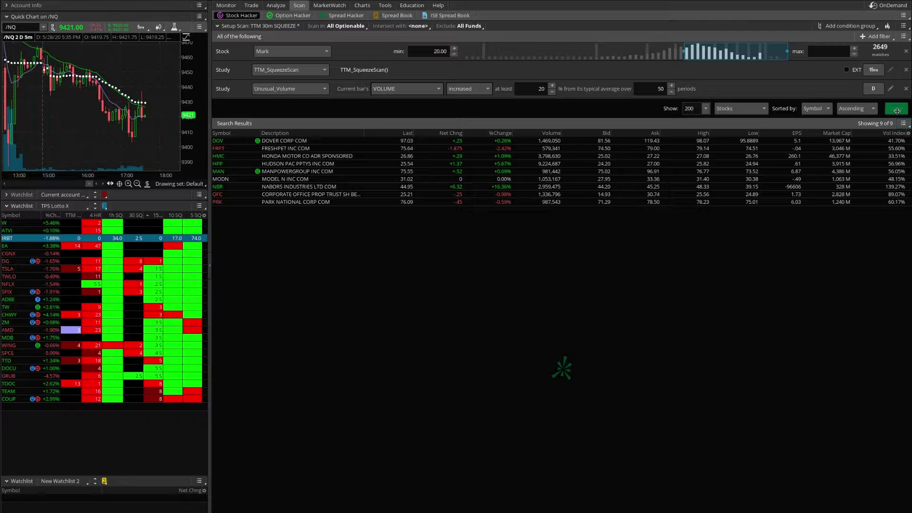
Save the scan query as 'TRAINING 15m SQUEEZE' and rerun it to list 9 stocks.
{"action": "left_click", "coordinate": [903, 25]}
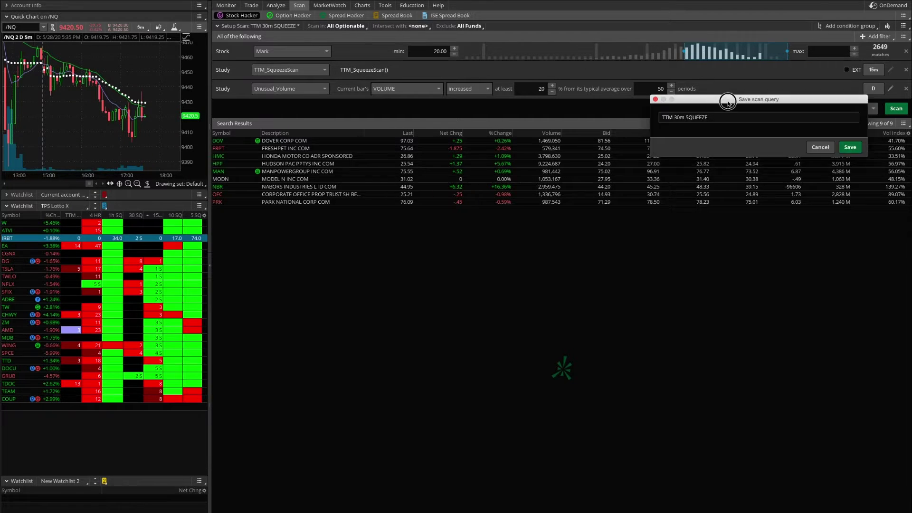
{"action": "left_click_drag", "start_coordinate": [727, 101], "coordinate": [602, 149]}
{"action": "left_click", "coordinate": [550, 165]}
{"action": "key", "text": "BackSpace"}
{"action": "key", "text": "BackSpace"}
{"action": "key", "text": "BackSpace"}
{"action": "key", "text": "BackSpace"}
{"action": "key", "text": "BackSpace"}
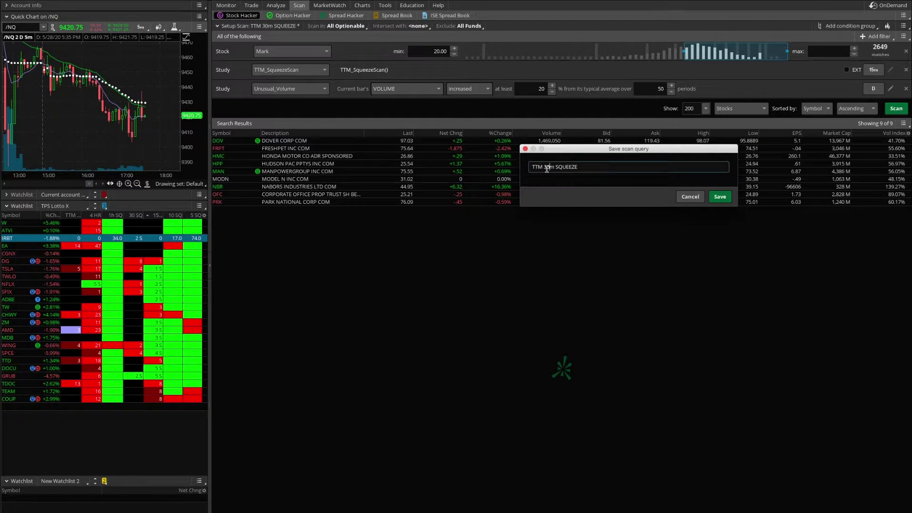
{"action": "type", "text": "RAINING 15"}
{"action": "left_click", "coordinate": [718, 197]}
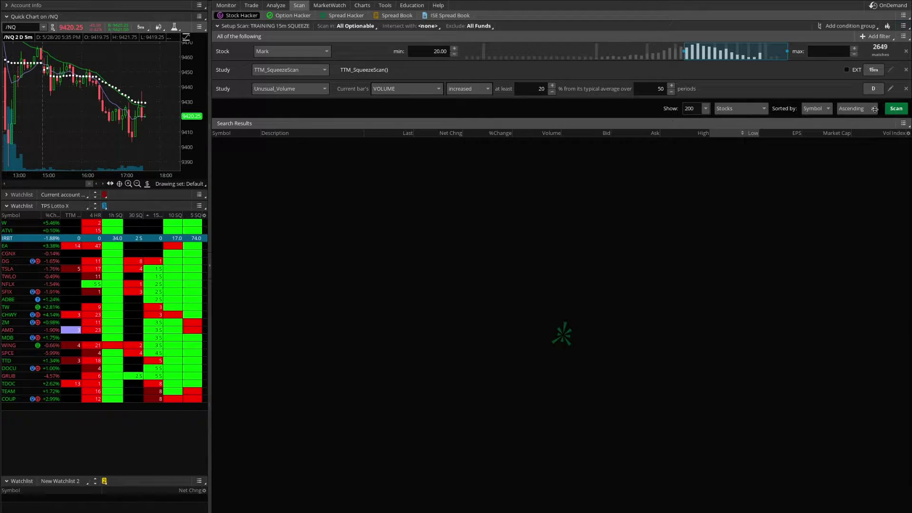
{"action": "left_click", "coordinate": [897, 108]}
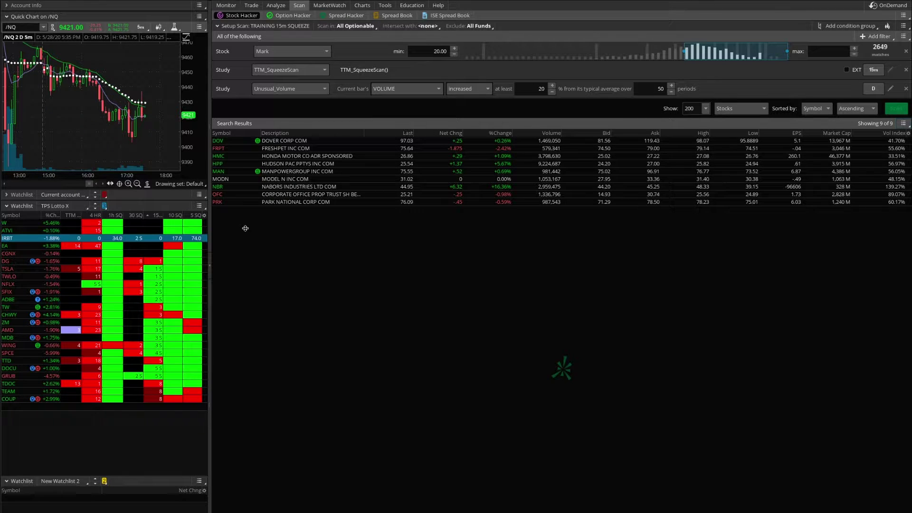
Load TRAINING 15m SQUEEZE from Personal (L - T) as the watchlist, replacing TPS Lotto X.
{"action": "left_click", "coordinate": [67, 207]}
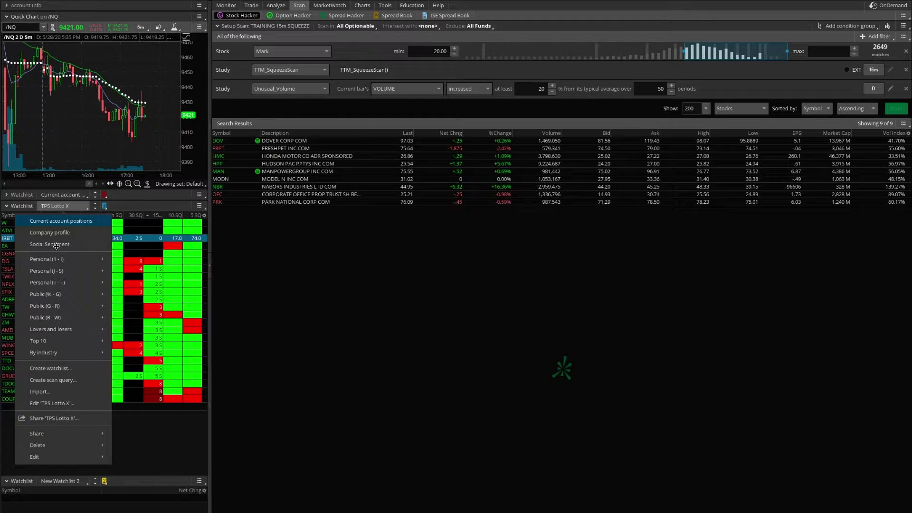
{"action": "mouse_move", "coordinate": [53, 284]}
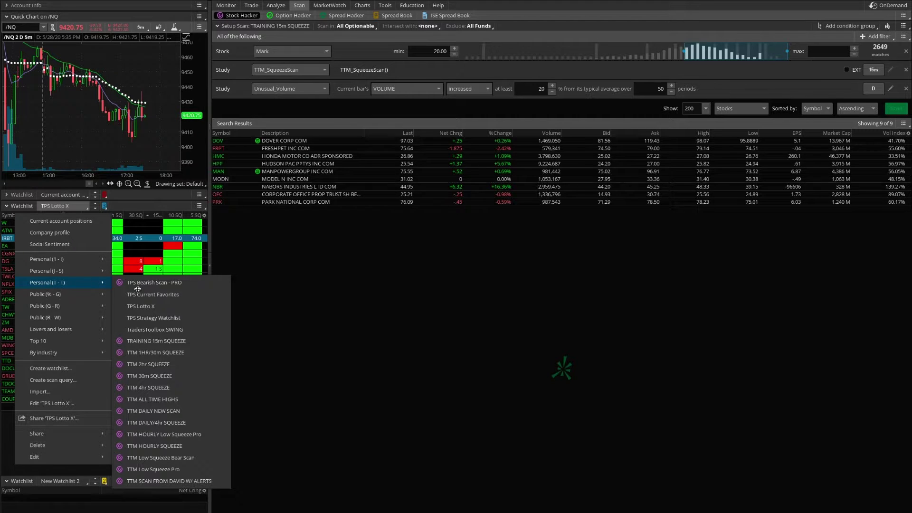
{"action": "left_click", "coordinate": [140, 340]}
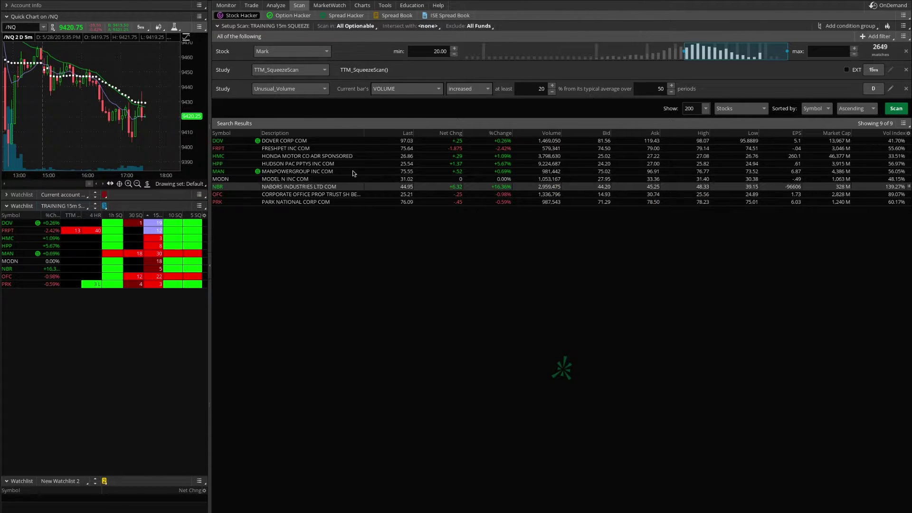
{"action": "left_click", "coordinate": [74, 206]}
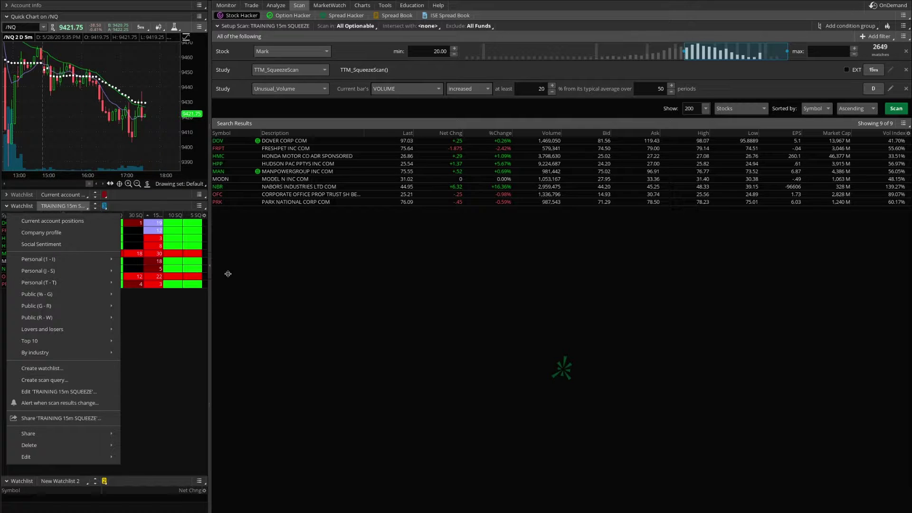
{"action": "left_click", "coordinate": [371, 291]}
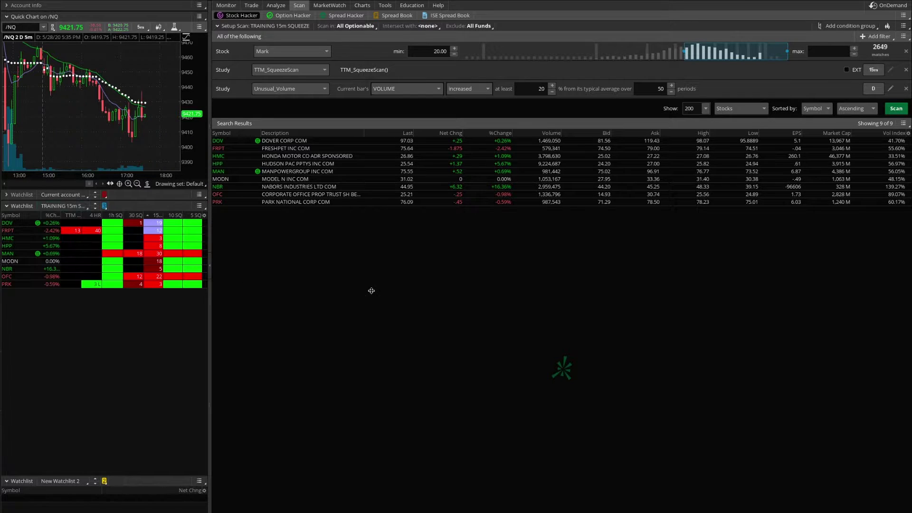
Set the top chart to 5-day 15-minute bars and view DOV zoomed out with a stretched price scale.
{"action": "left_click", "coordinate": [362, 6]}
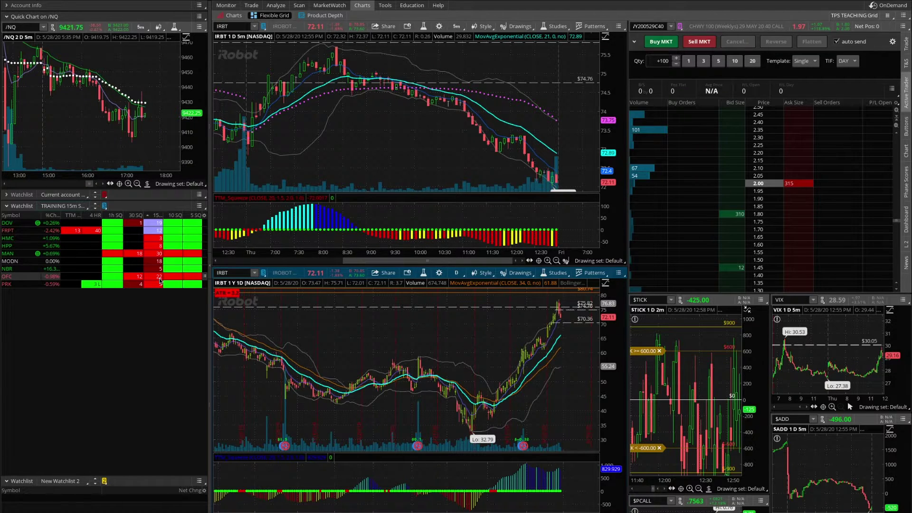
{"action": "left_click", "coordinate": [456, 26]}
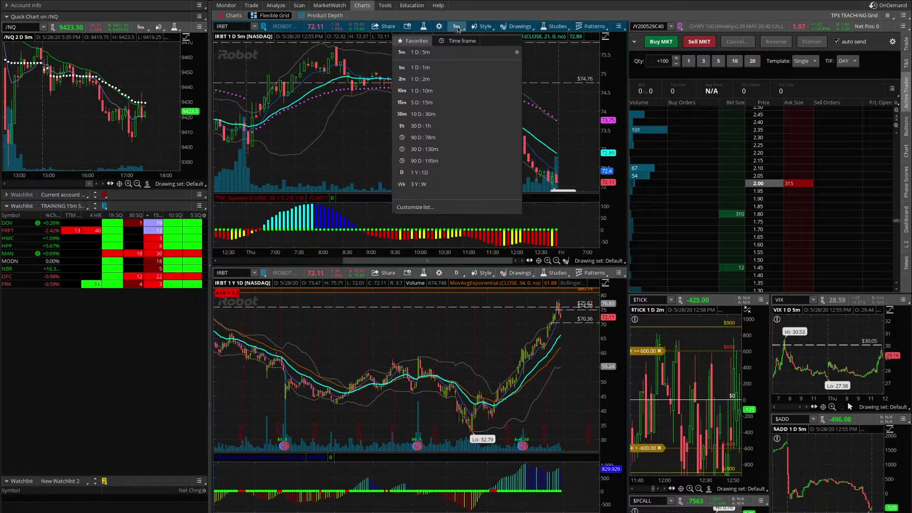
{"action": "left_click", "coordinate": [424, 102]}
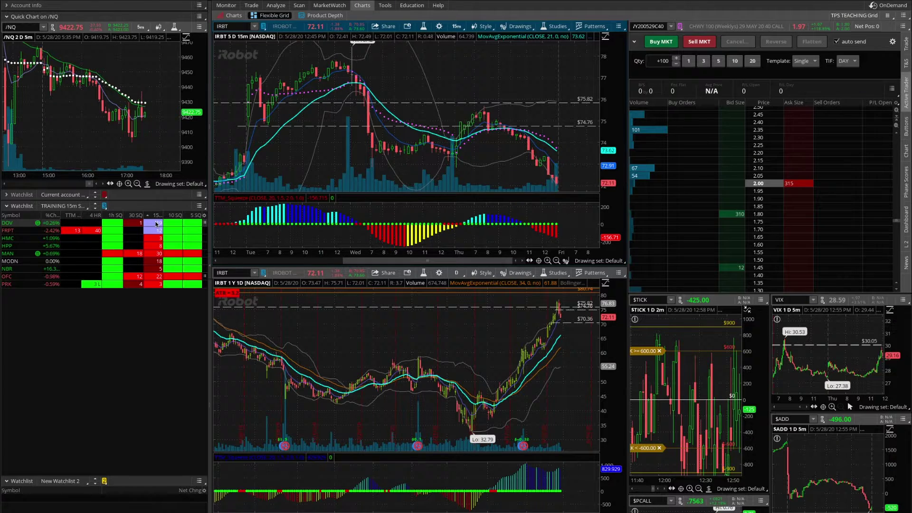
{"action": "left_click", "coordinate": [156, 223]}
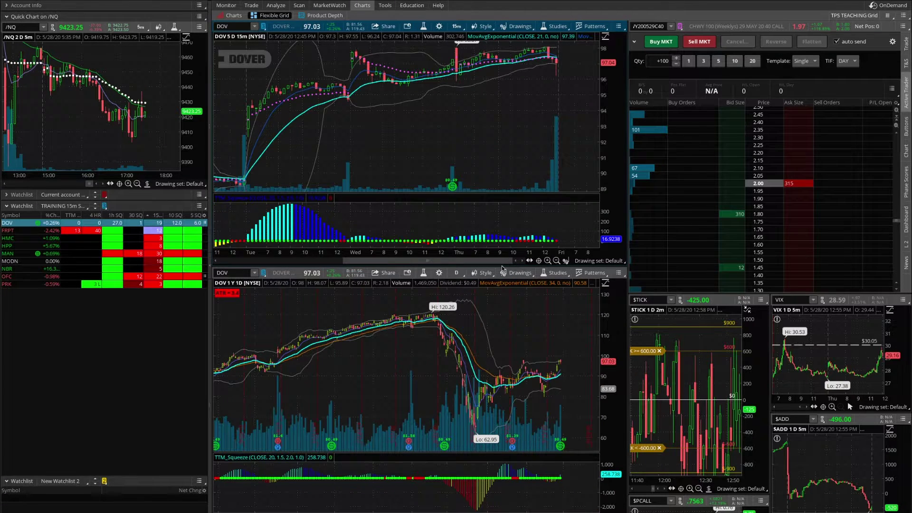
{"action": "left_click", "coordinate": [557, 261]}
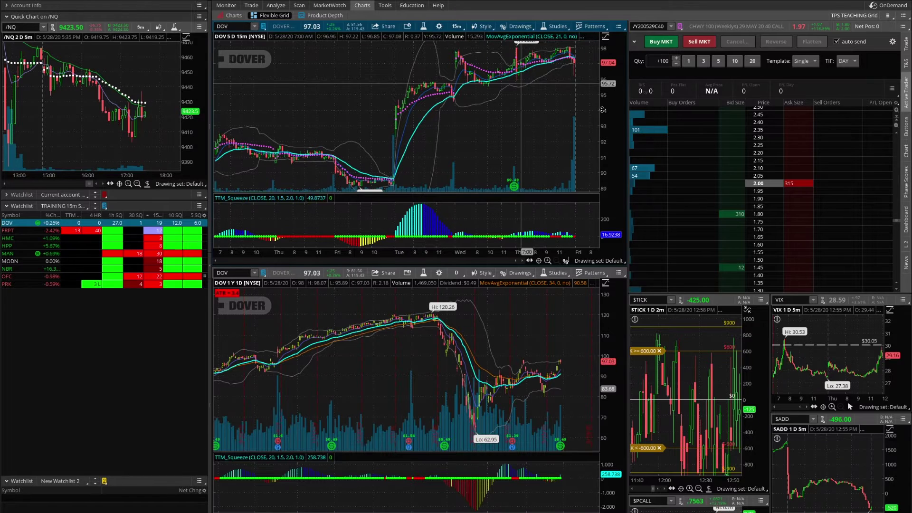
{"action": "left_click_drag", "start_coordinate": [610, 101], "coordinate": [612, 125]}
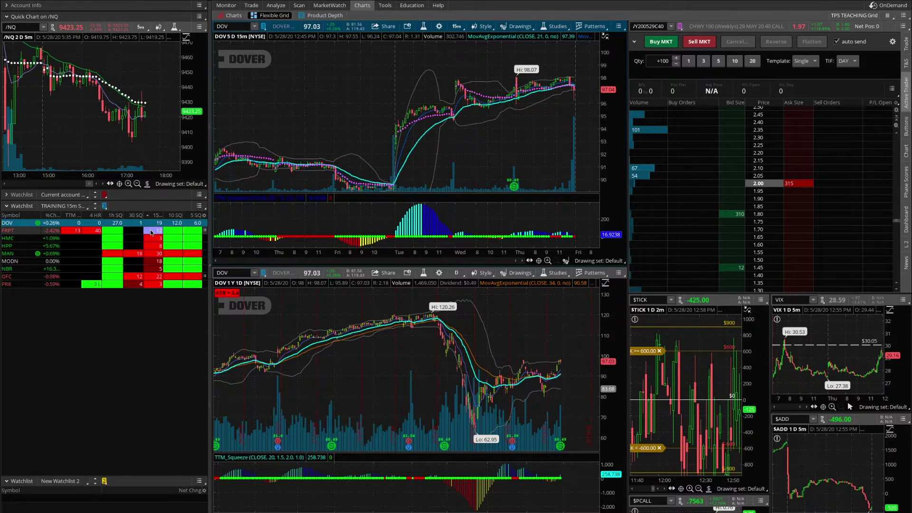
Load FRPT into the linked charts and adjust the top chart's price scale and zoom.
{"action": "left_click", "coordinate": [151, 233]}
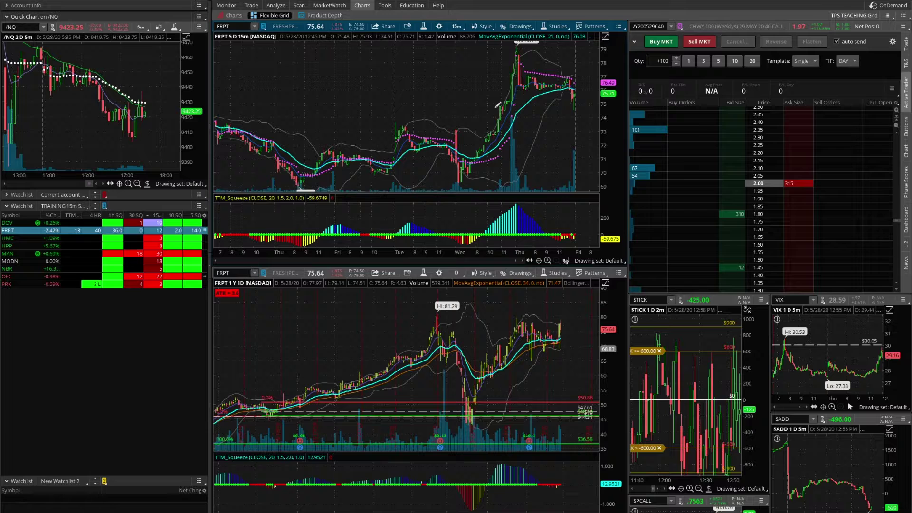
{"action": "left_click", "coordinate": [457, 27]}
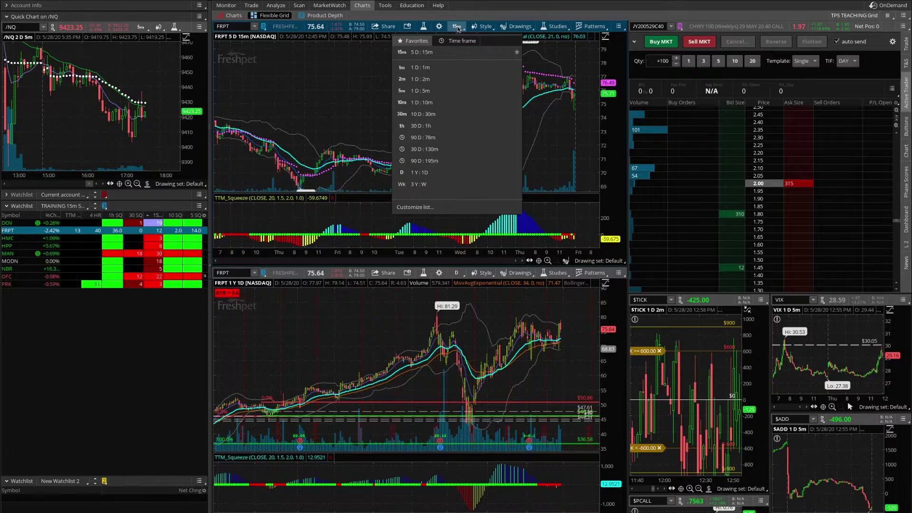
{"action": "left_click", "coordinate": [484, 27]}
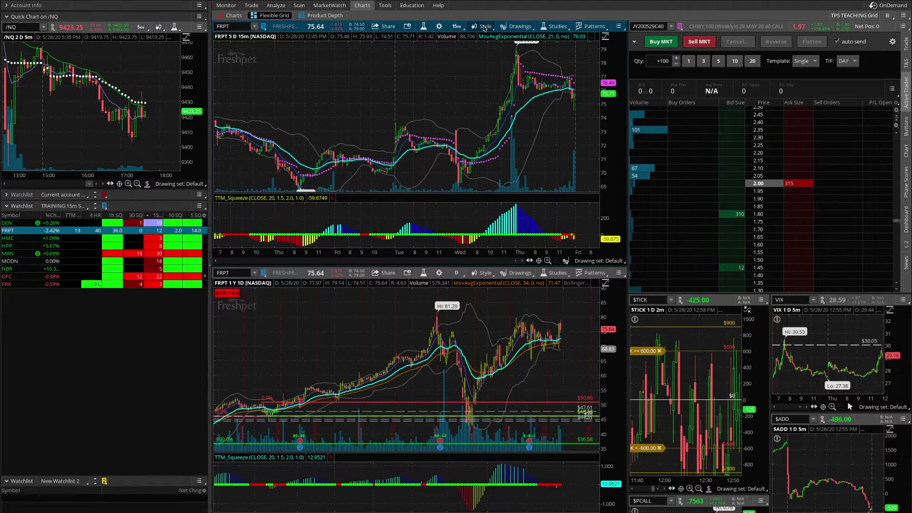
{"action": "left_click", "coordinate": [484, 28]}
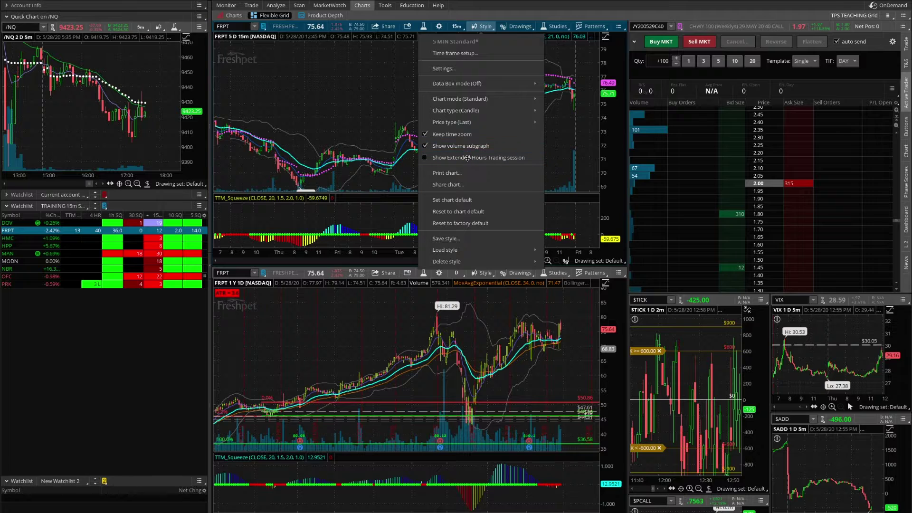
{"action": "left_click", "coordinate": [621, 100]}
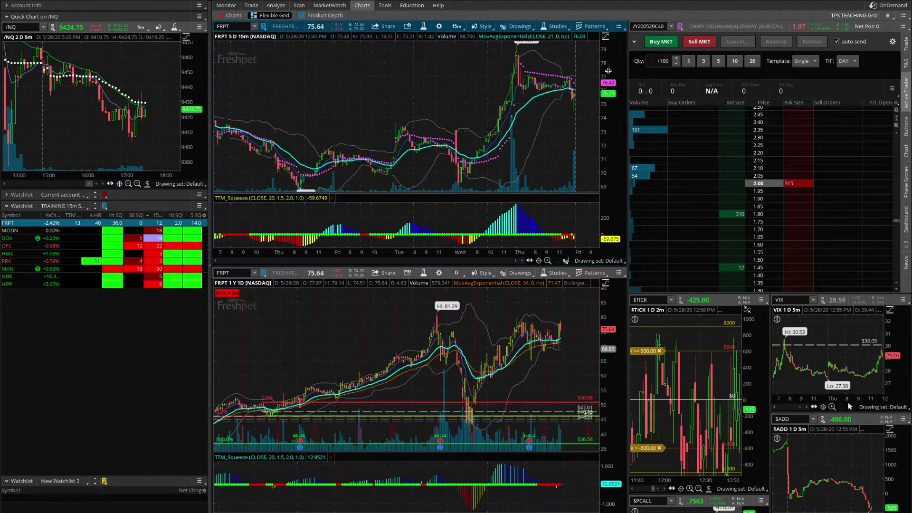
{"action": "left_click_drag", "start_coordinate": [613, 67], "coordinate": [614, 84]}
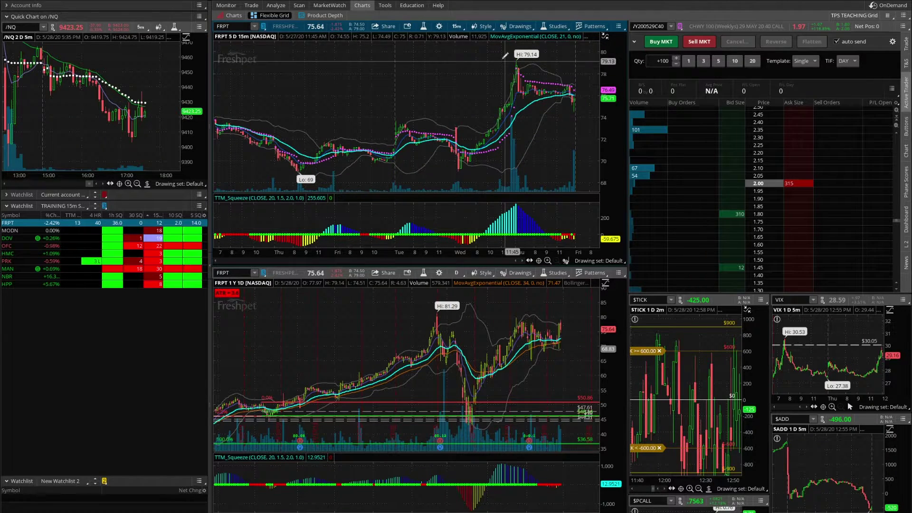
{"action": "left_click_drag", "start_coordinate": [494, 56], "coordinate": [589, 108]}
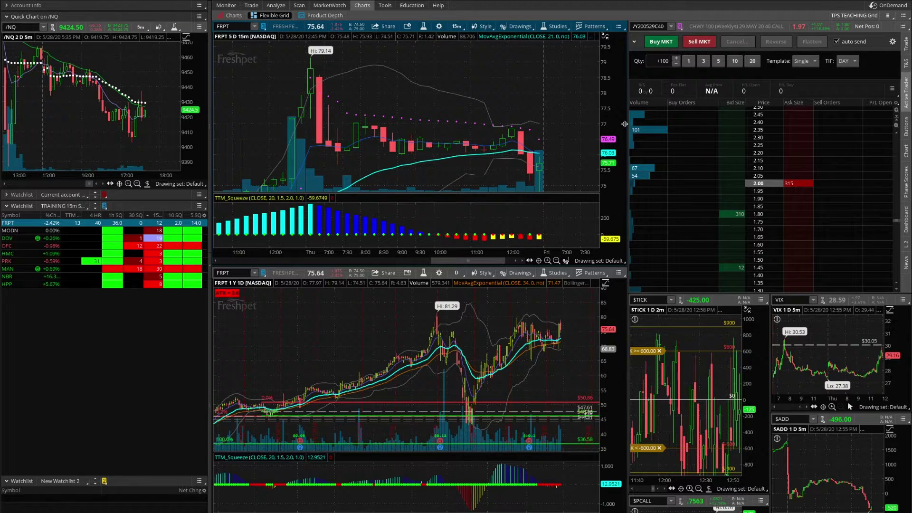
{"action": "mouse_move", "coordinate": [624, 123]}
{"action": "left_mouse_down"}
{"action": "mouse_move", "coordinate": [622, 99]}
{"action": "mouse_move", "coordinate": [621, 111]}
{"action": "left_mouse_up"}
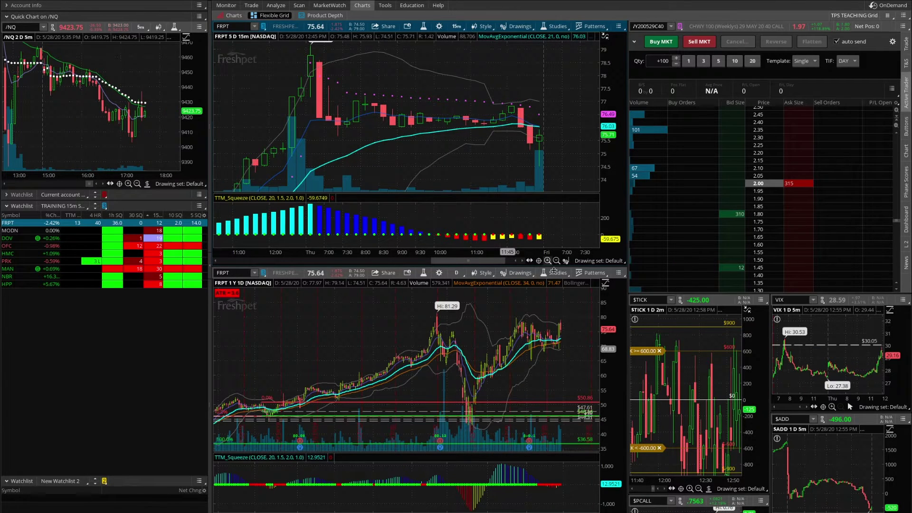
{"action": "left_click", "coordinate": [556, 260]}
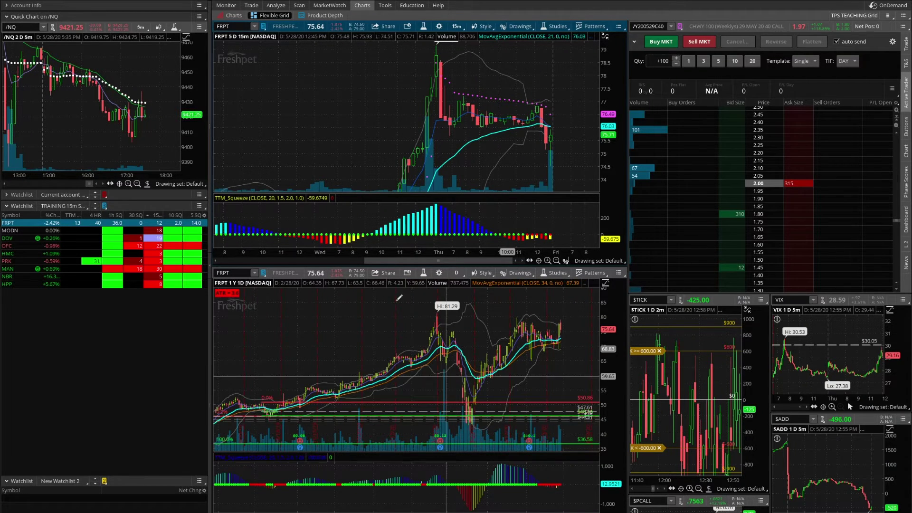
Try the lower FRPT chart on 3-year weekly, then return it to 1-year daily.
{"action": "left_click", "coordinate": [456, 273]}
{"action": "left_click", "coordinate": [432, 431]}
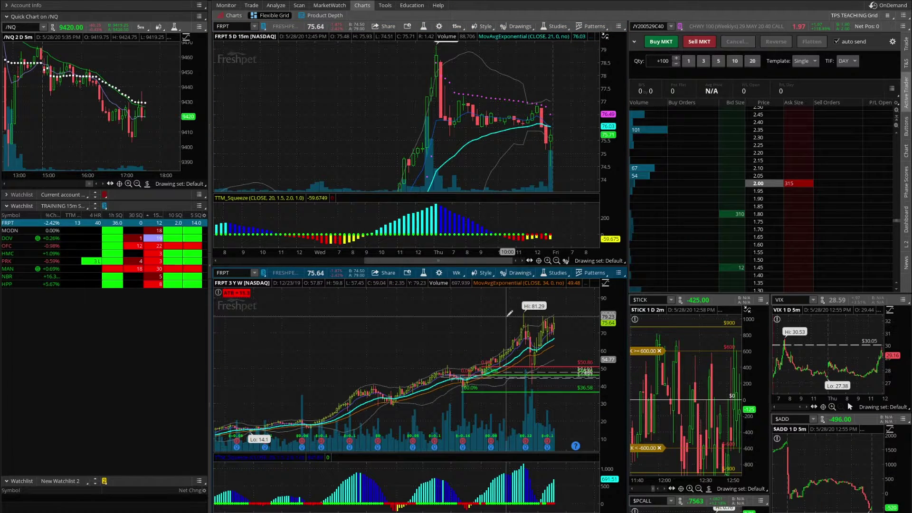
{"action": "left_click", "coordinate": [457, 274]}
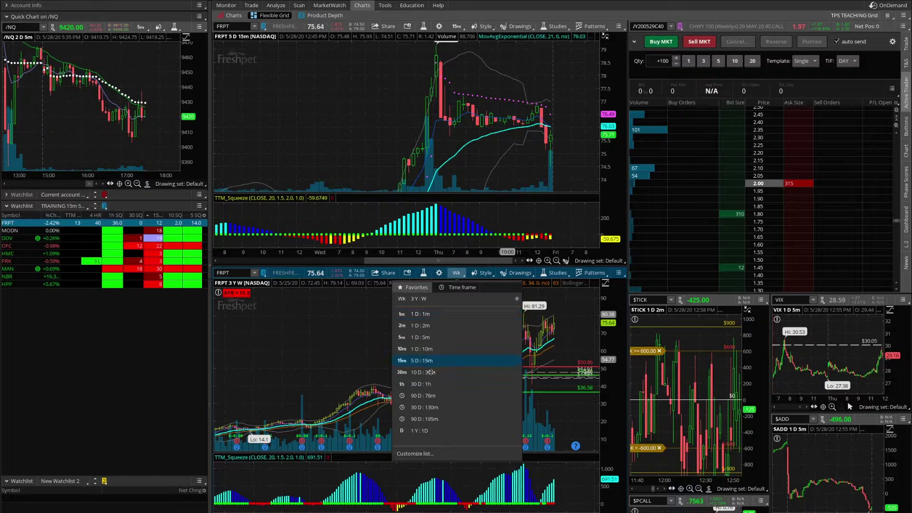
{"action": "left_click", "coordinate": [421, 431]}
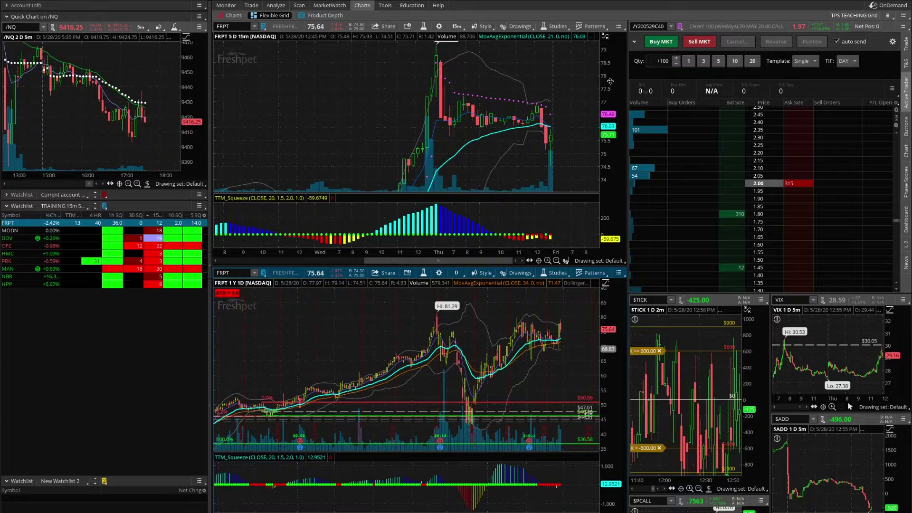
Zoom the upper FRPT chart out to several days and stretch its prices to about 70–84.
{"action": "left_click_drag", "start_coordinate": [617, 92], "coordinate": [616, 98]}
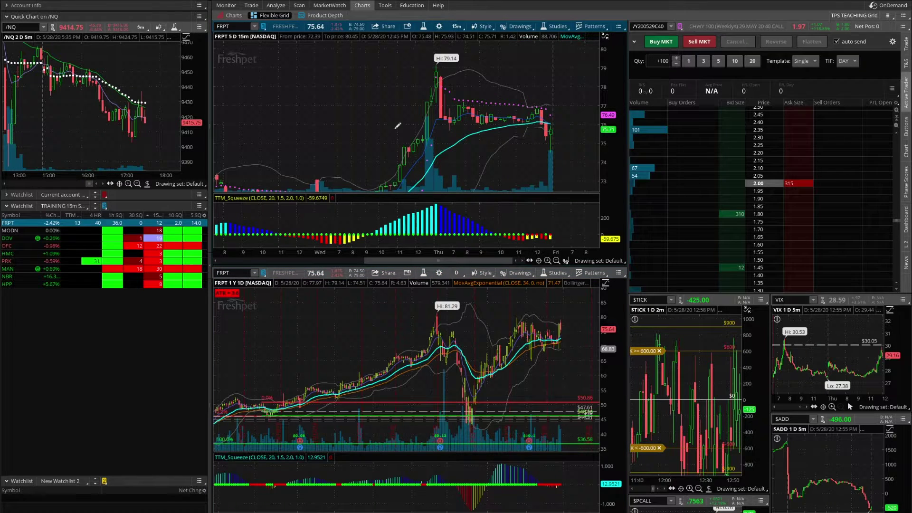
{"action": "left_click", "coordinate": [557, 260]}
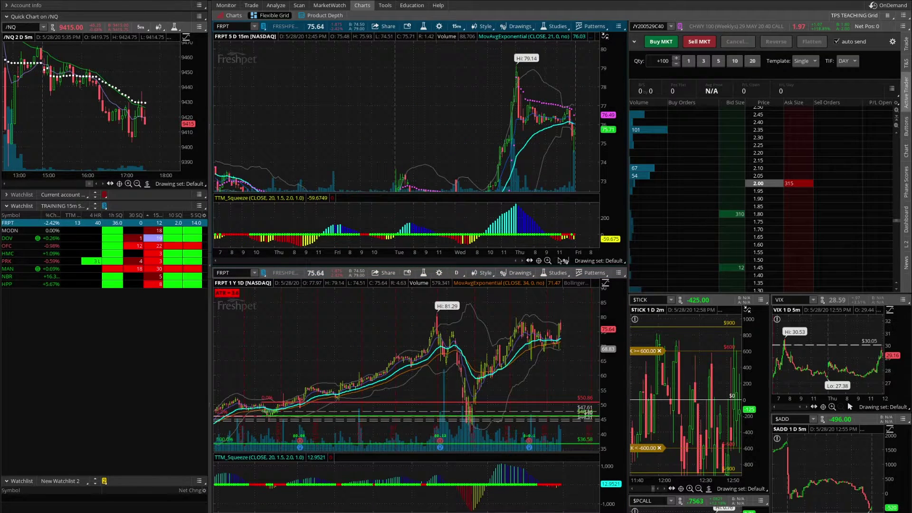
{"action": "left_click_drag", "start_coordinate": [611, 103], "coordinate": [613, 172]}
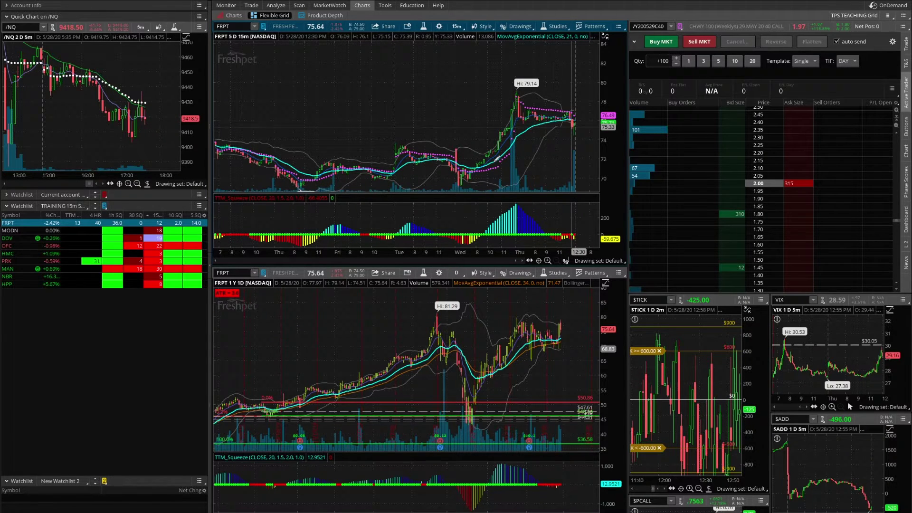
Step the linked charts through MODN, DOV, OFC, HMC, PRK, MAN, NBR and HPP.
{"action": "left_click", "coordinate": [153, 231]}
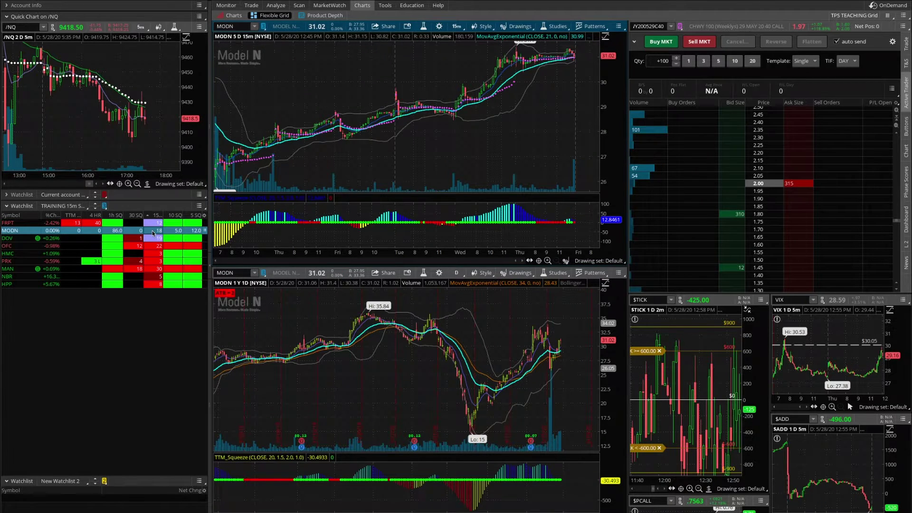
{"action": "key", "text": "Down"}
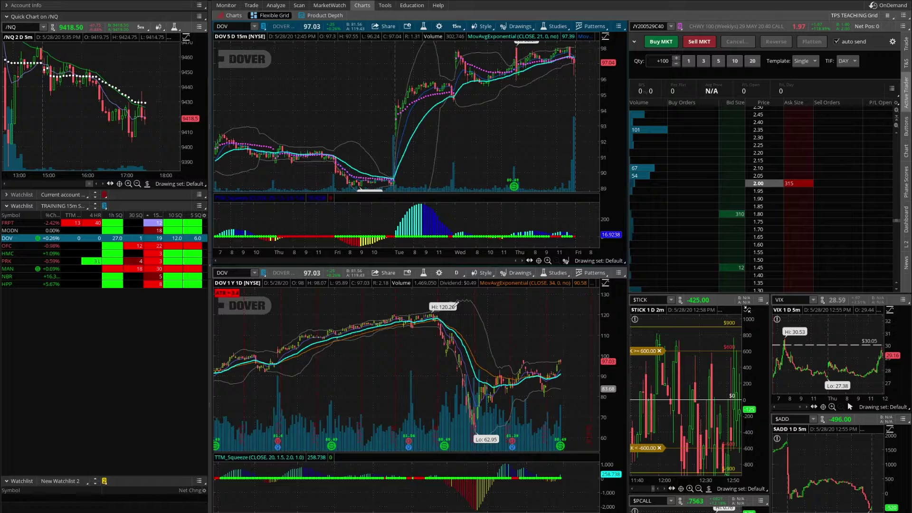
{"action": "key", "text": "Down"}
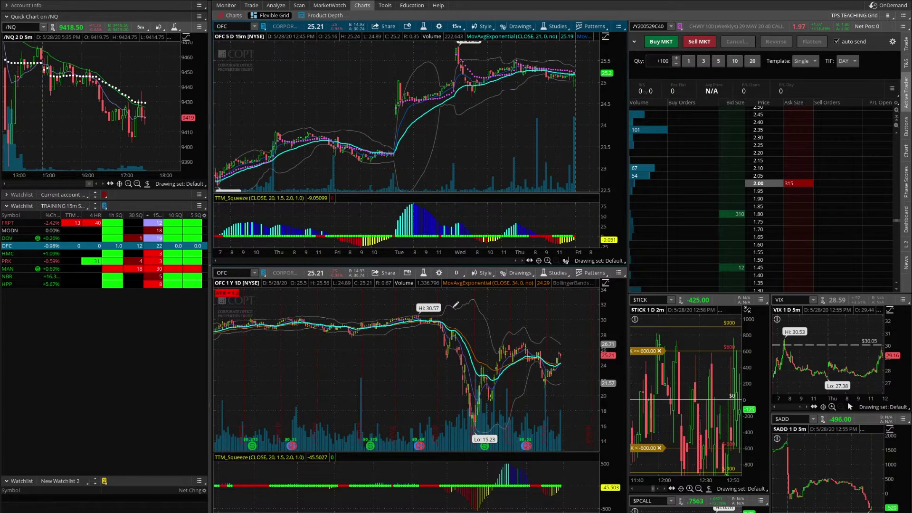
{"action": "key", "text": "Down"}
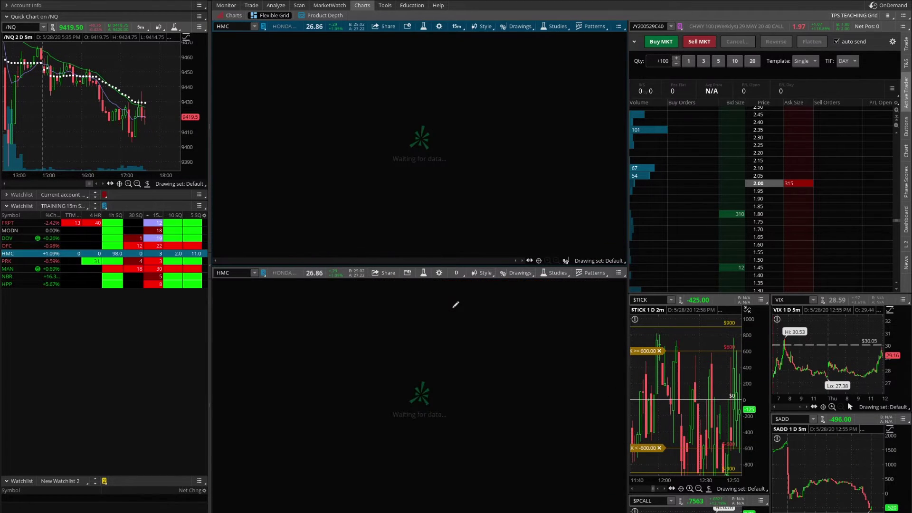
{"action": "key", "text": "Down"}
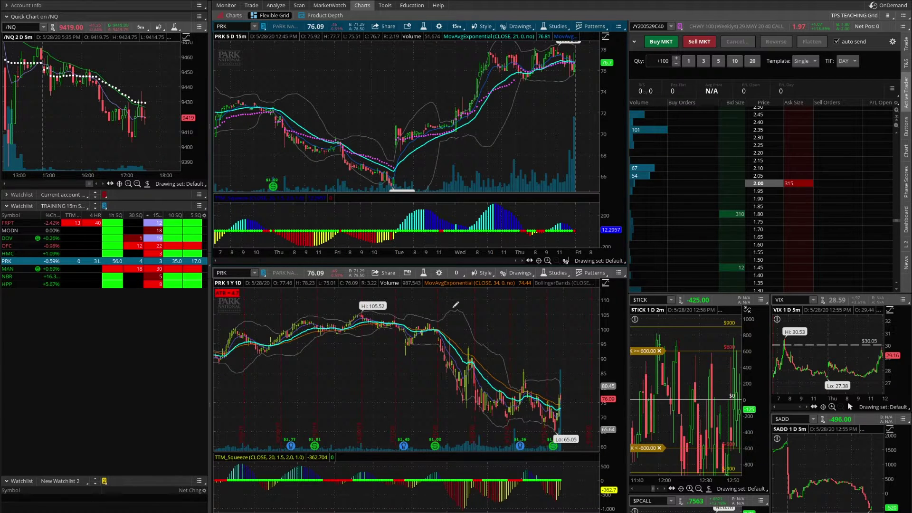
{"action": "key", "text": "Down"}
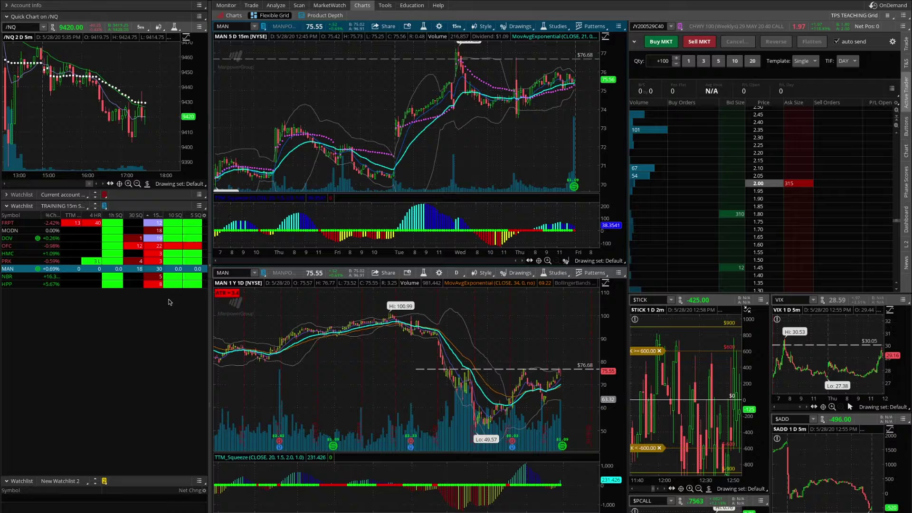
{"action": "left_click", "coordinate": [158, 277]}
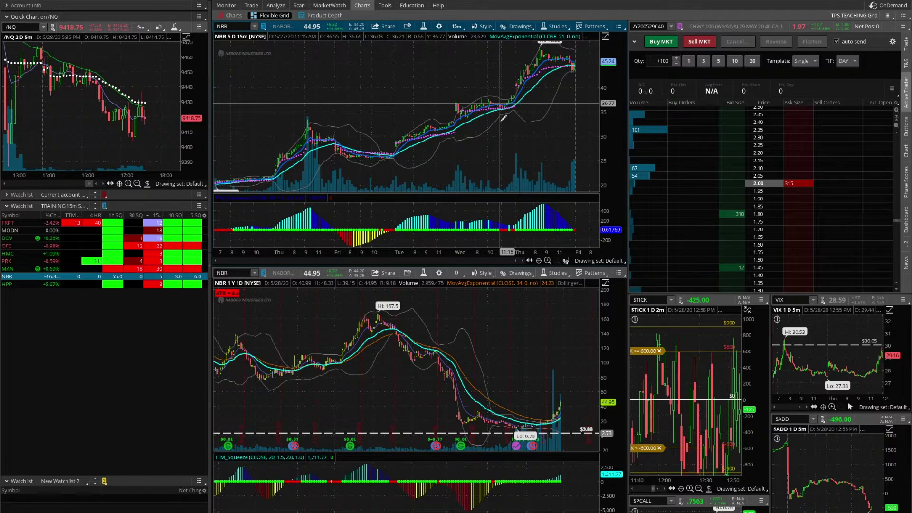
{"action": "left_click", "coordinate": [167, 286]}
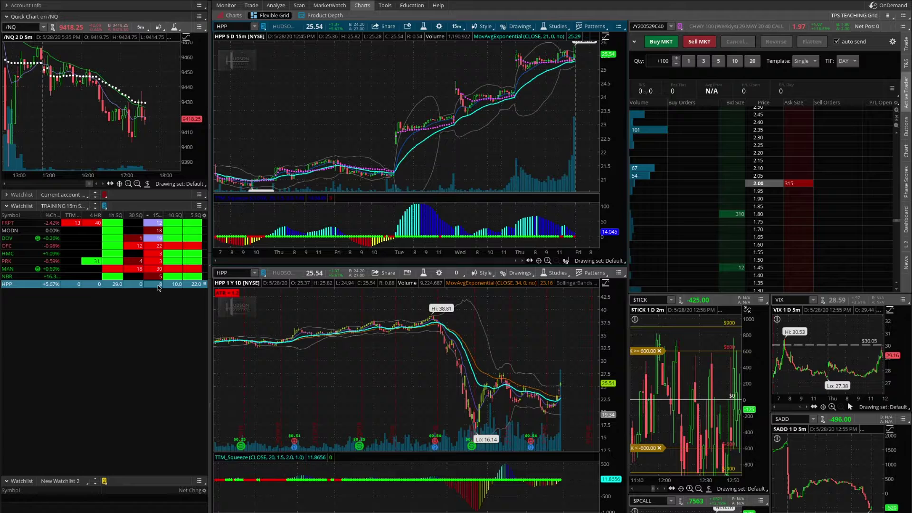
Go to the Scan page and load Personal (T - T) > TTM DAILY/4hr SQUEEZE into the watchlist.
{"action": "left_click", "coordinate": [299, 6]}
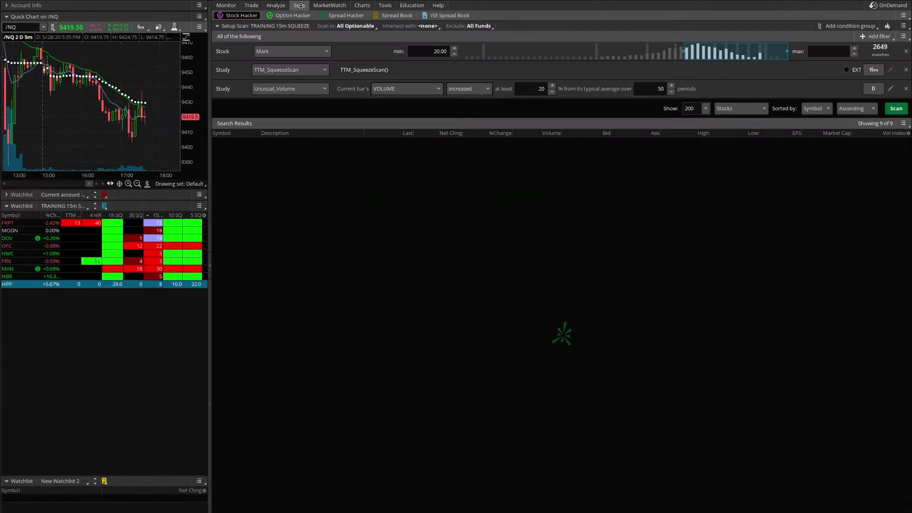
{"action": "left_click", "coordinate": [61, 206]}
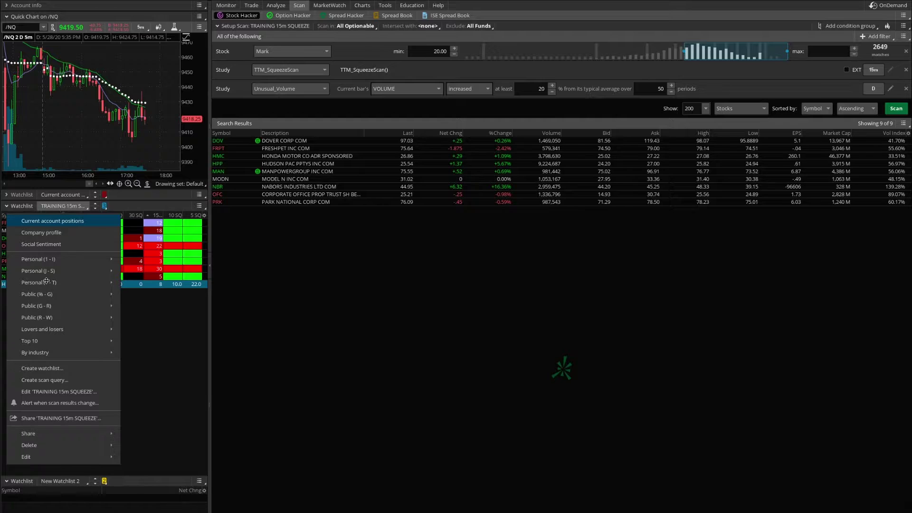
{"action": "mouse_move", "coordinate": [48, 306]}
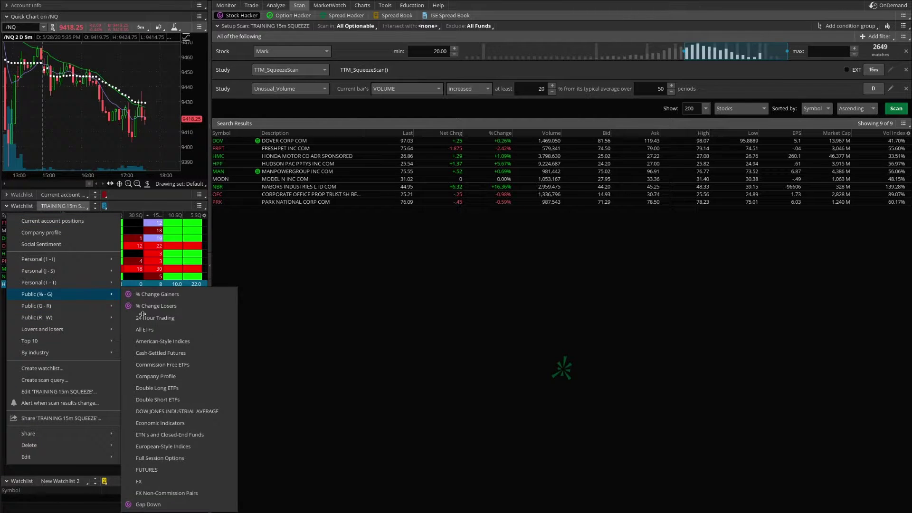
{"action": "mouse_move", "coordinate": [75, 284]}
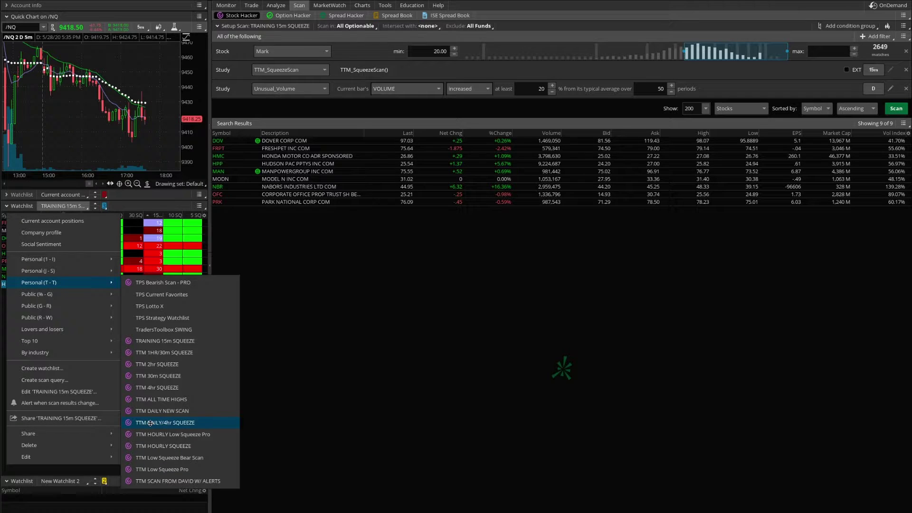
{"action": "left_click", "coordinate": [193, 424]}
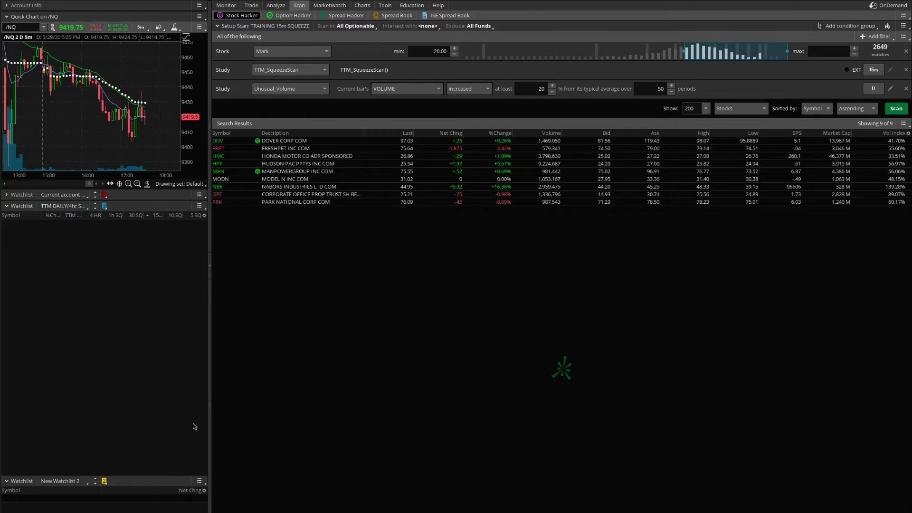
Set the upper chart's time frame to 1 Y : 1D.
{"action": "left_click", "coordinate": [363, 6]}
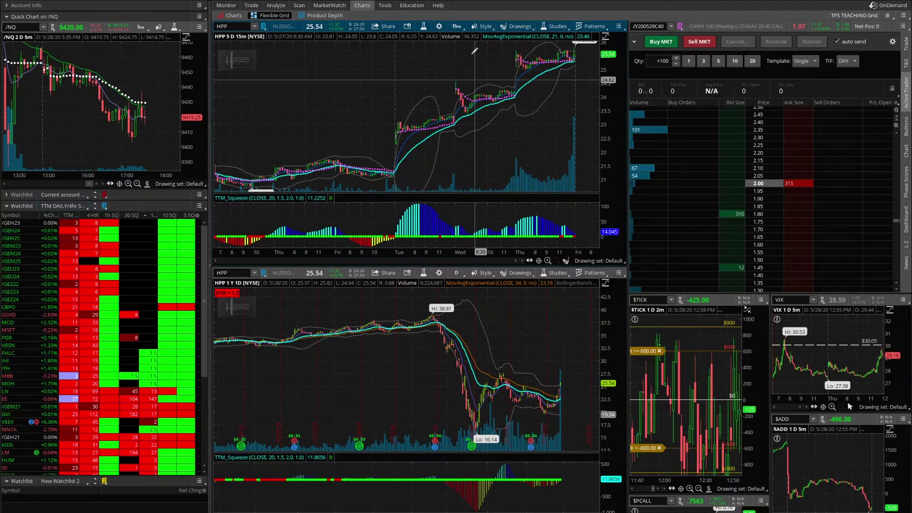
{"action": "left_click", "coordinate": [456, 26]}
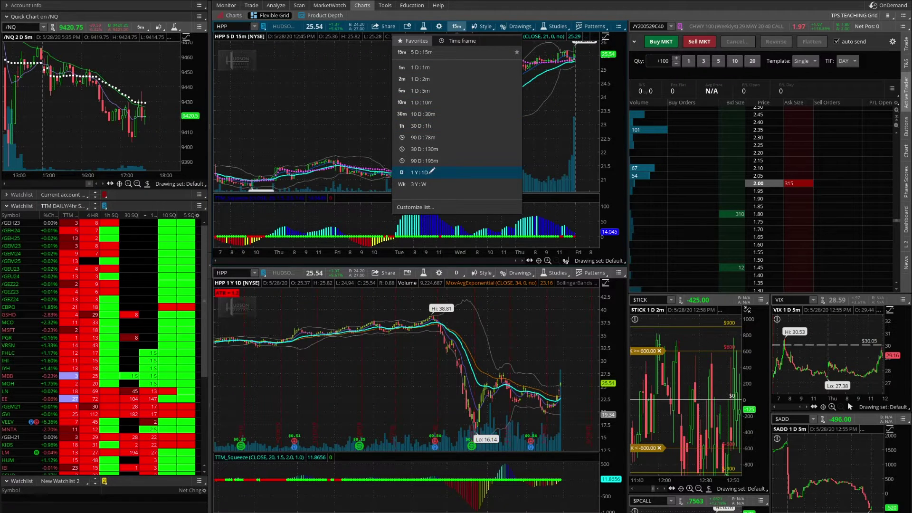
{"action": "left_click", "coordinate": [430, 171]}
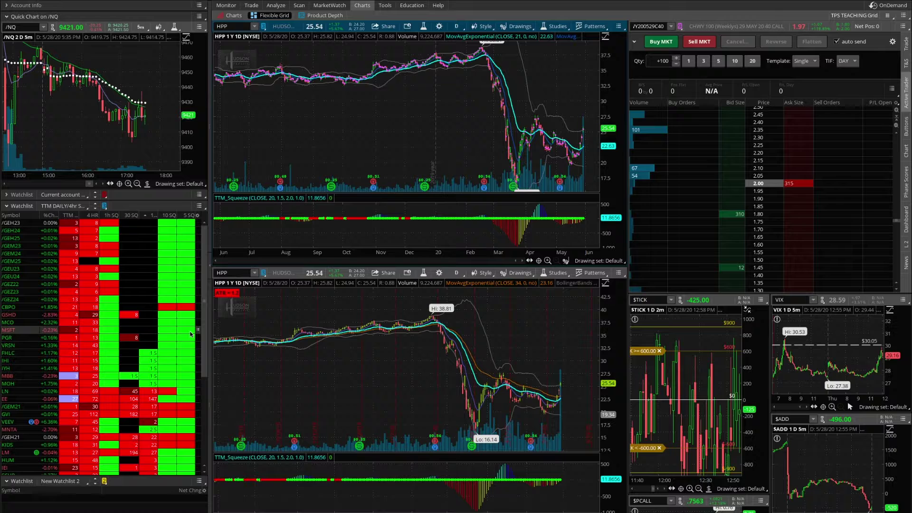
Review TFLO, COST, SHY, XLV, SNY, LM and HUM on the charts, then return to Stock Hacker.
{"action": "scroll", "coordinate": [109, 379], "scroll_direction": "down", "scroll_amount": 6}
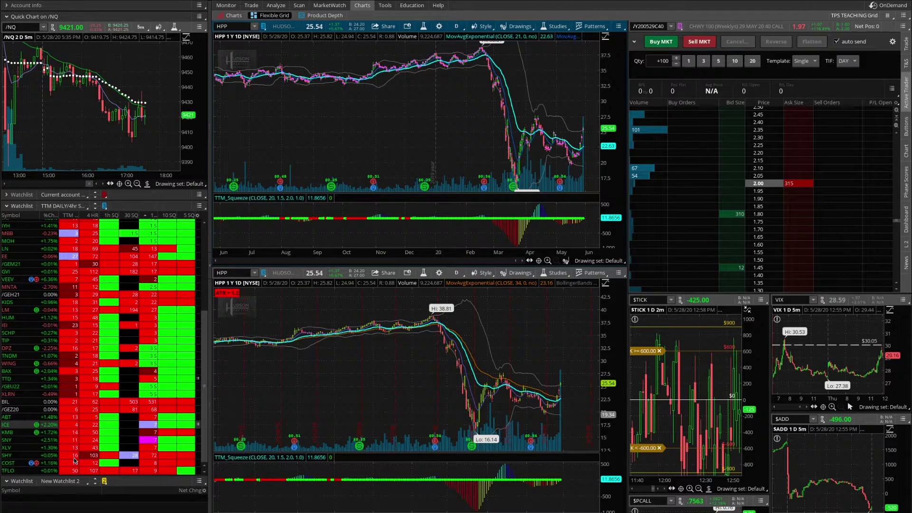
{"action": "left_click", "coordinate": [72, 471]}
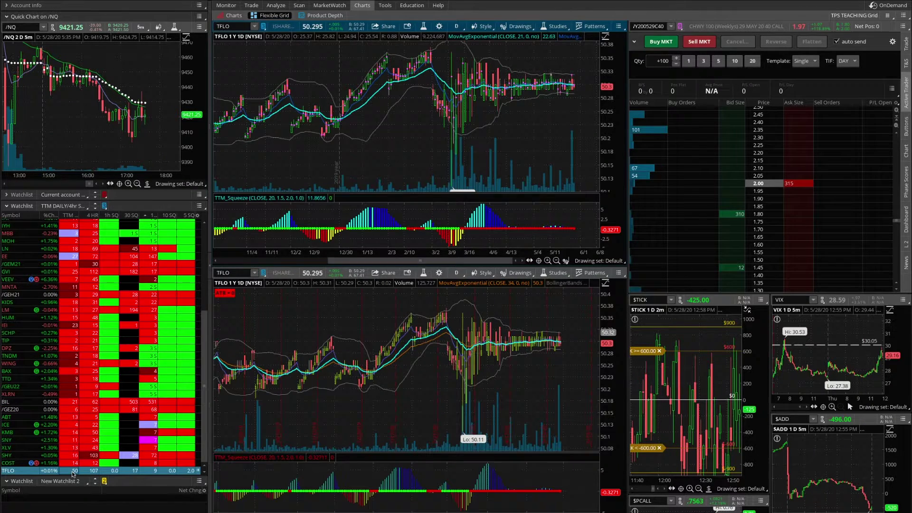
{"action": "left_click", "coordinate": [73, 464]}
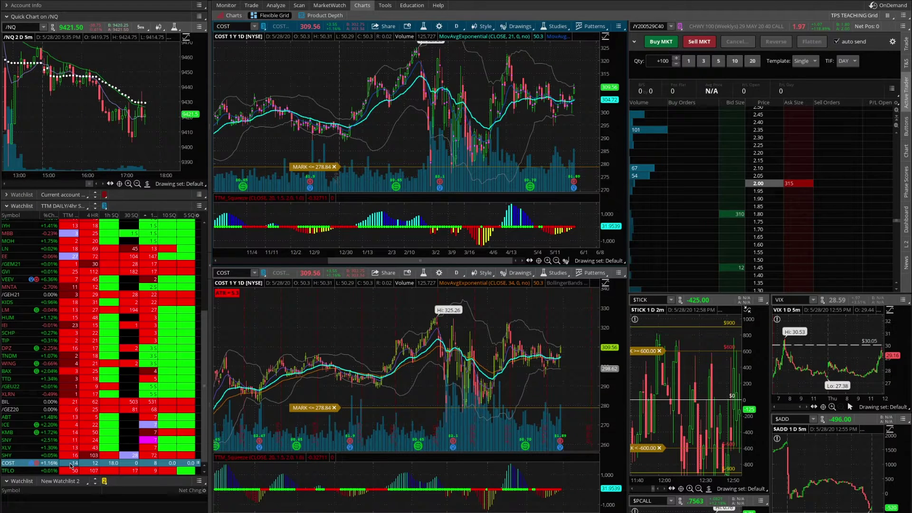
{"action": "left_click", "coordinate": [69, 456]}
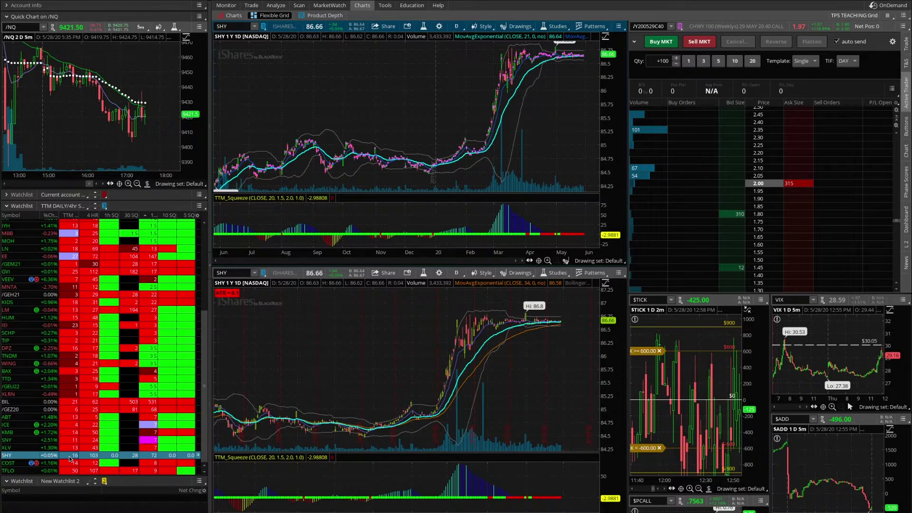
{"action": "key", "text": "Up"}
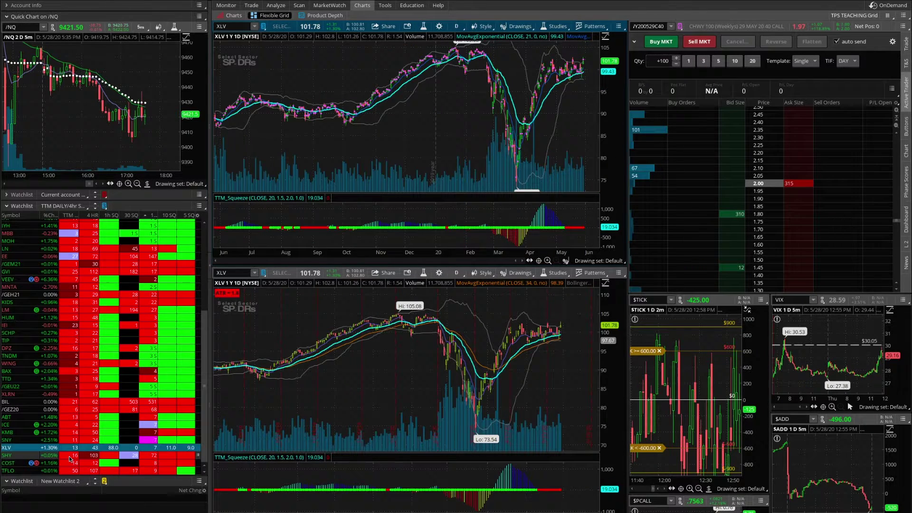
{"action": "key", "text": "Up"}
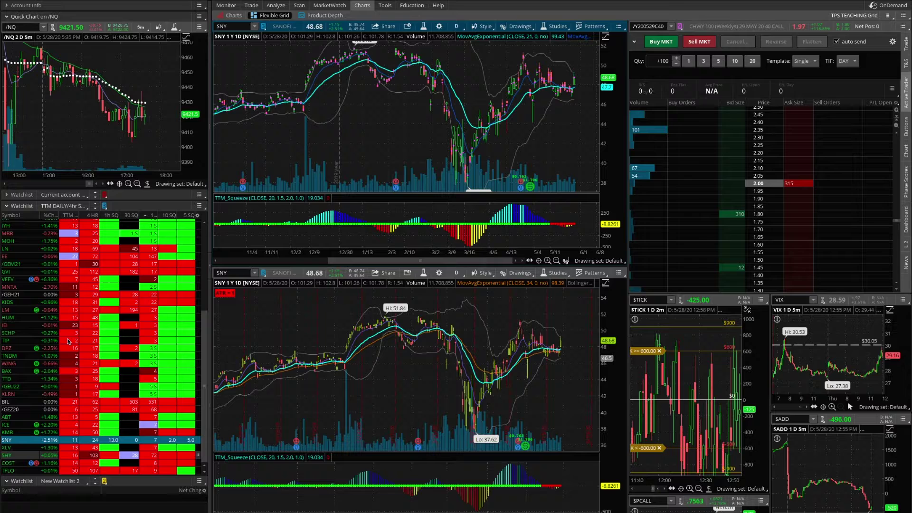
{"action": "left_click", "coordinate": [67, 312]}
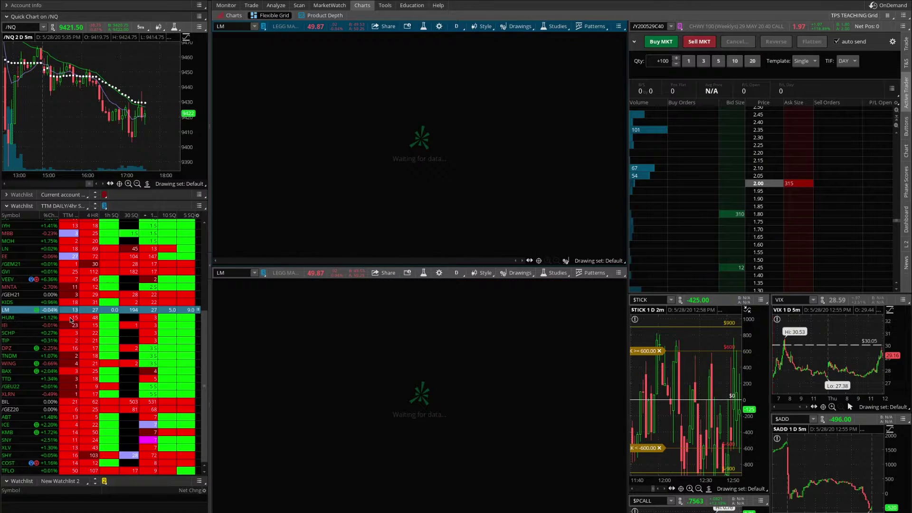
{"action": "left_click", "coordinate": [71, 318]}
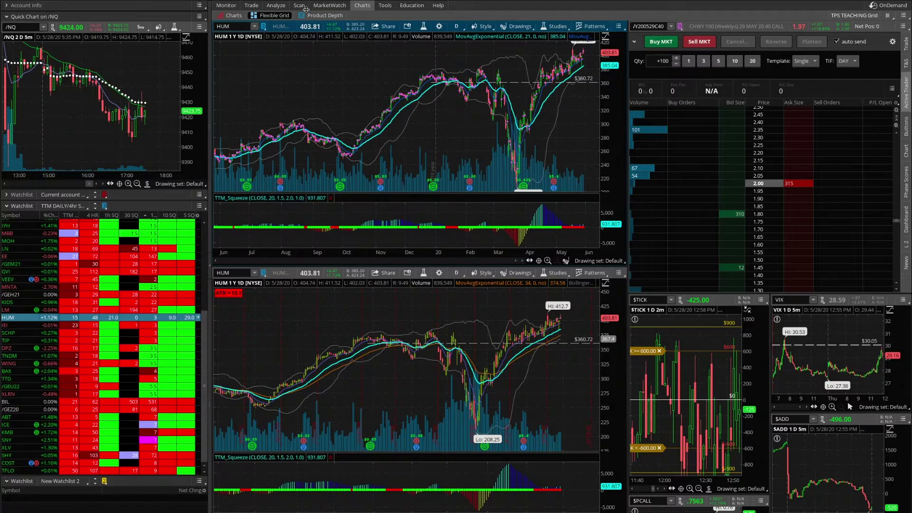
{"action": "left_click", "coordinate": [299, 5]}
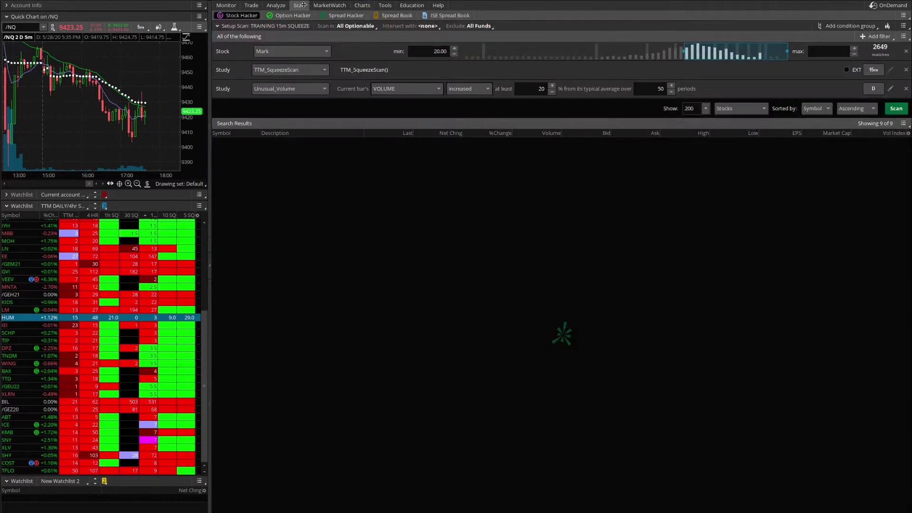
Rerun the TTM DAILY/4hr SQUEEZE scan so the results refresh to 52 symbols.
{"action": "left_click", "coordinate": [904, 26]}
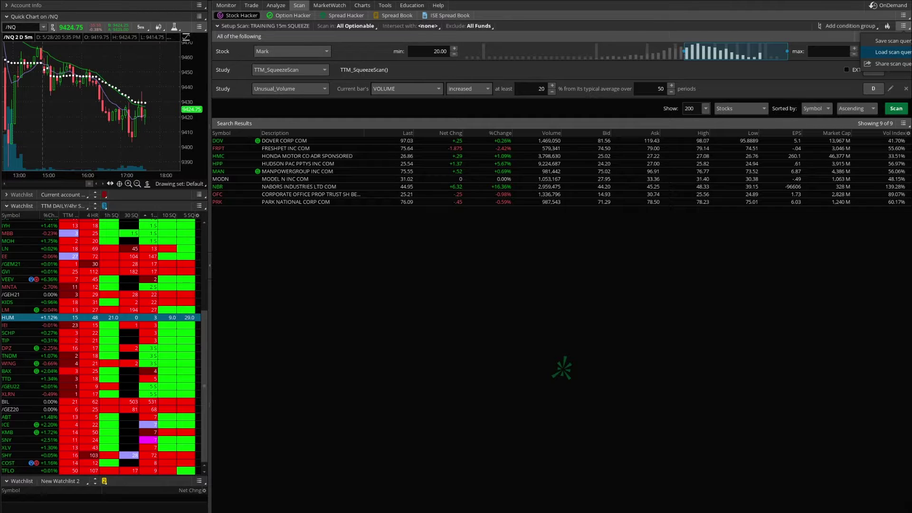
{"action": "key", "text": "Escape"}
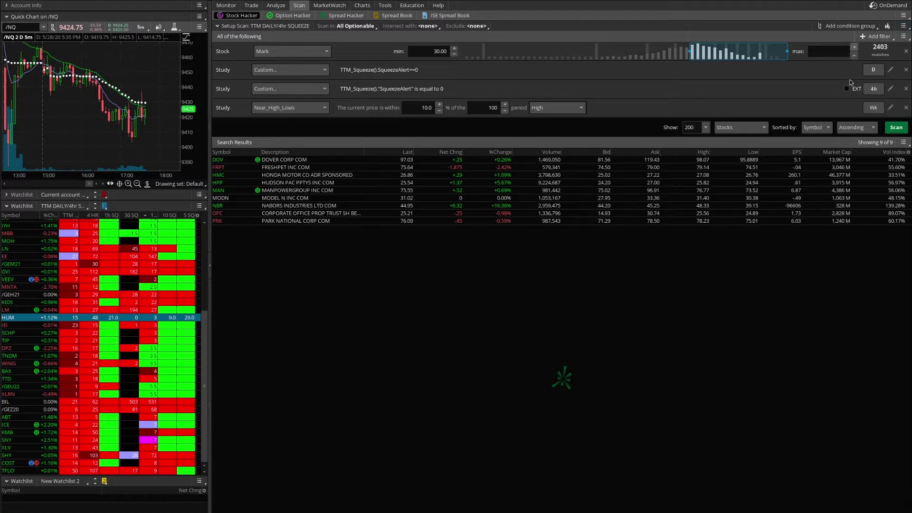
{"action": "left_click", "coordinate": [896, 127]}
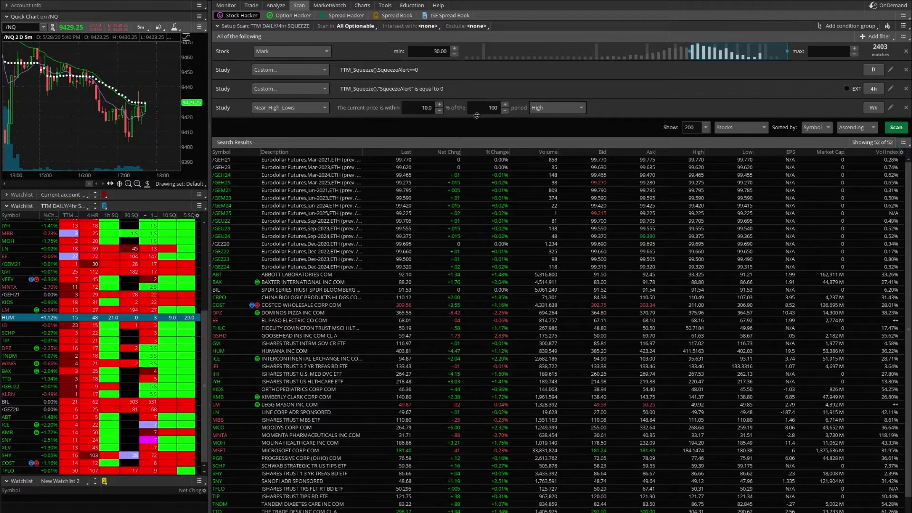
Switch the Near_High_Lows filter to daily bars within 5.0% of the high.
{"action": "left_click", "coordinate": [873, 108]}
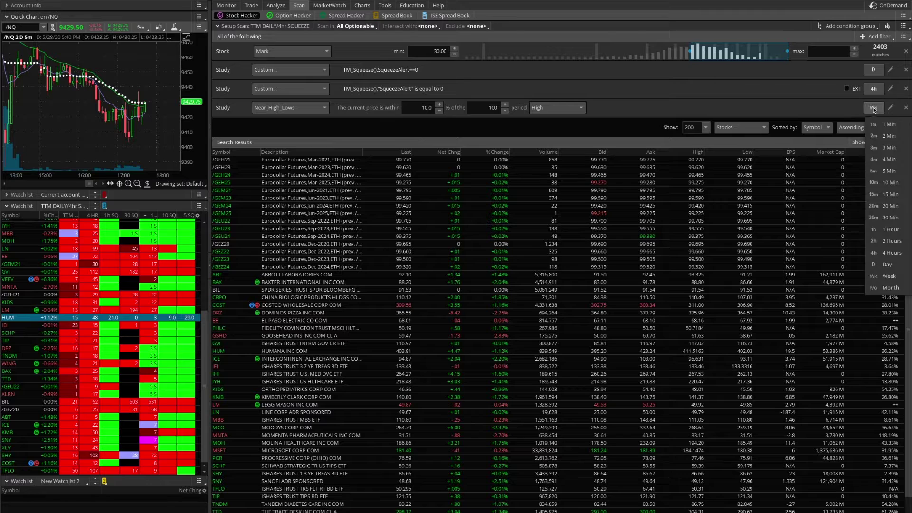
{"action": "left_click", "coordinate": [897, 265]}
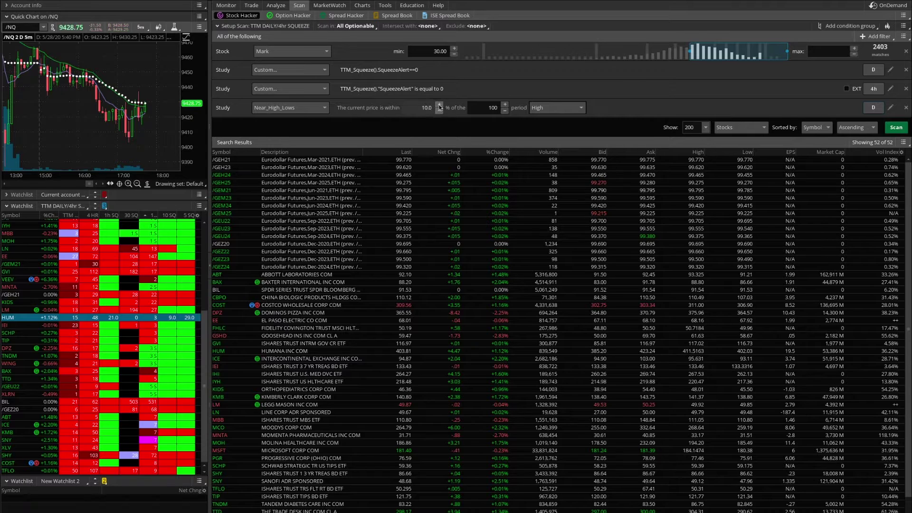
{"action": "scroll", "coordinate": [438, 113], "scroll_direction": "up", "scroll_amount": 3}
{"action": "scroll", "coordinate": [438, 113], "scroll_direction": "down", "scroll_amount": 1}
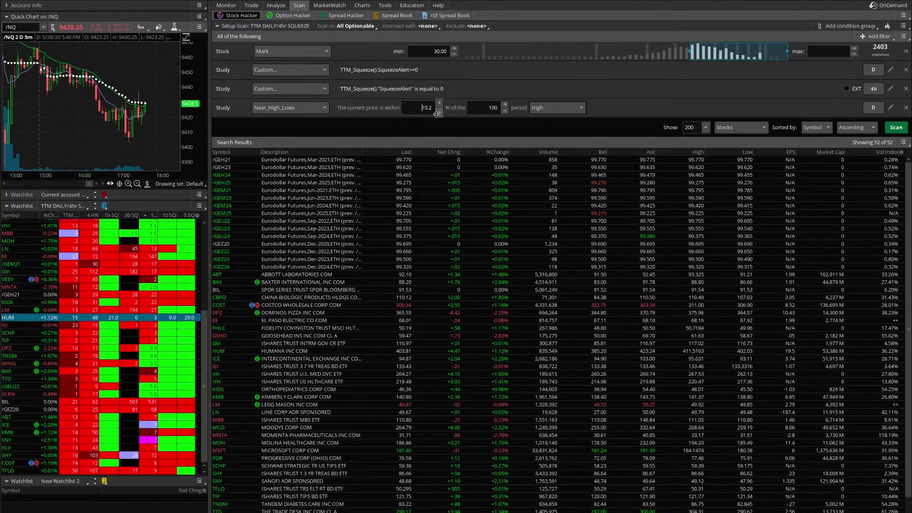
{"action": "left_click_drag", "start_coordinate": [419, 106], "coordinate": [435, 107]}
{"action": "type", "text": "5"}
{"action": "key", "text": "Return"}
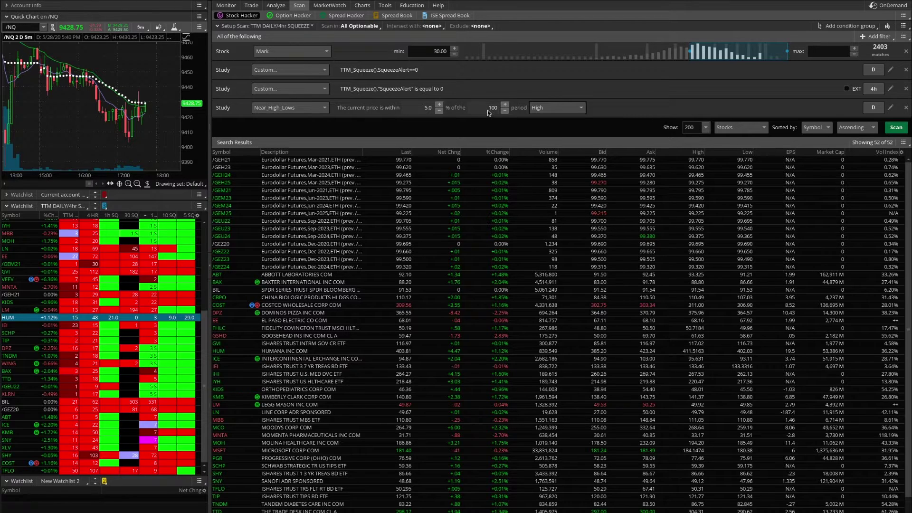
Set the Near_High_Lows period to 360 and rerun the scan for 37 results.
{"action": "left_click_drag", "start_coordinate": [489, 113], "coordinate": [497, 109]}
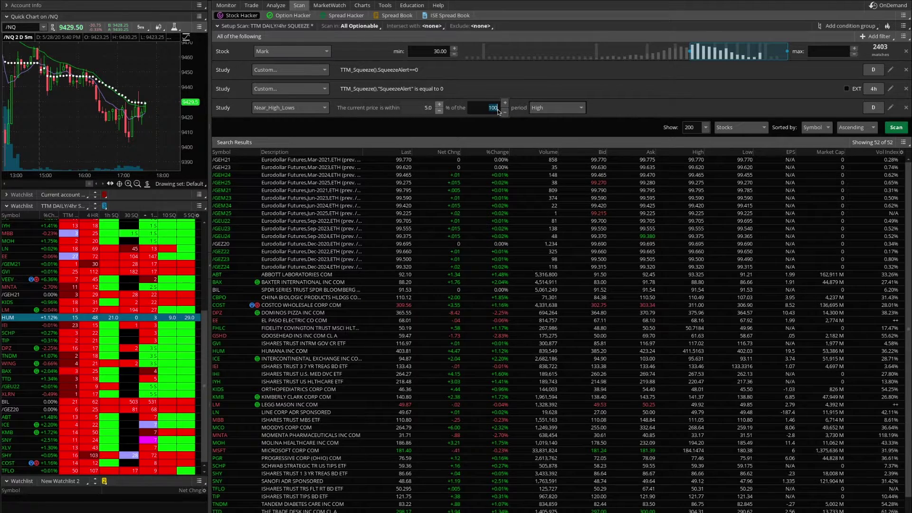
{"action": "type", "text": "360"}
{"action": "left_click", "coordinate": [666, 119]}
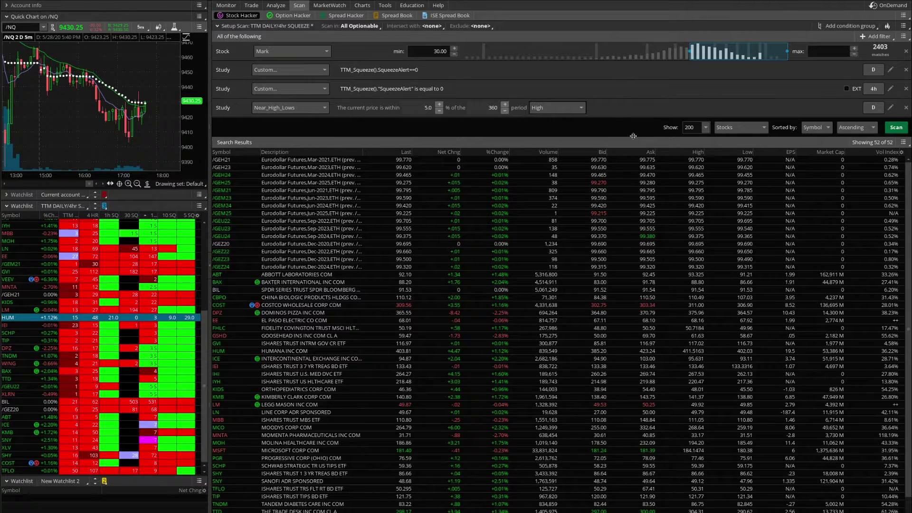
{"action": "left_click", "coordinate": [896, 127]}
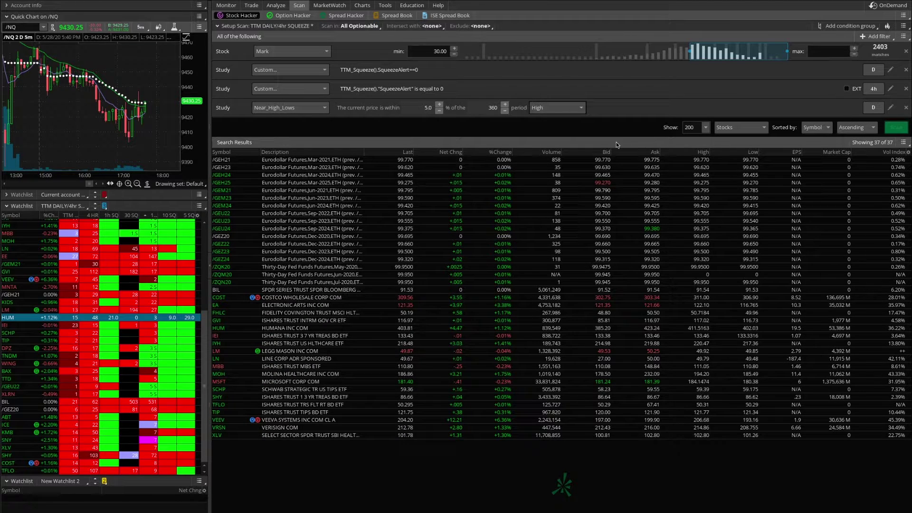
Exclude the All Futures category and rerun the scan, leaving 20 symbols.
{"action": "left_click", "coordinate": [469, 25]}
{"action": "mouse_move", "coordinate": [464, 57]}
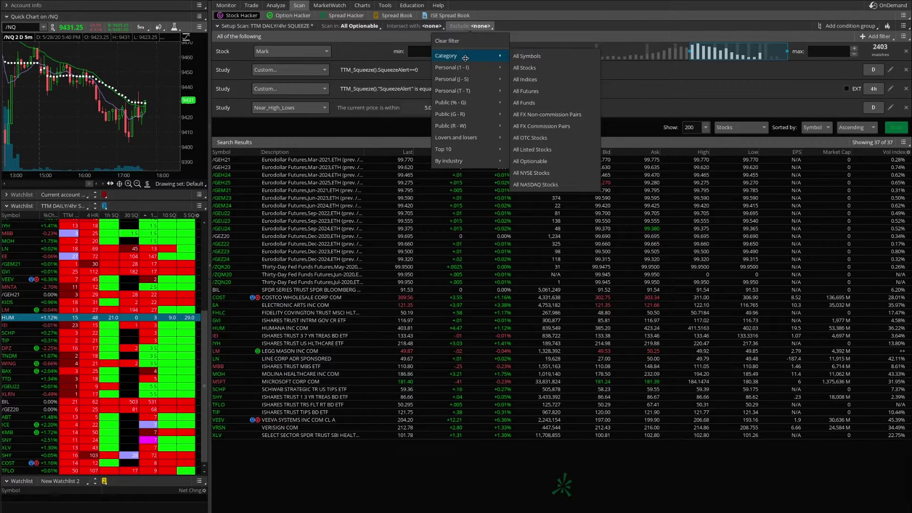
{"action": "left_click", "coordinate": [528, 90]}
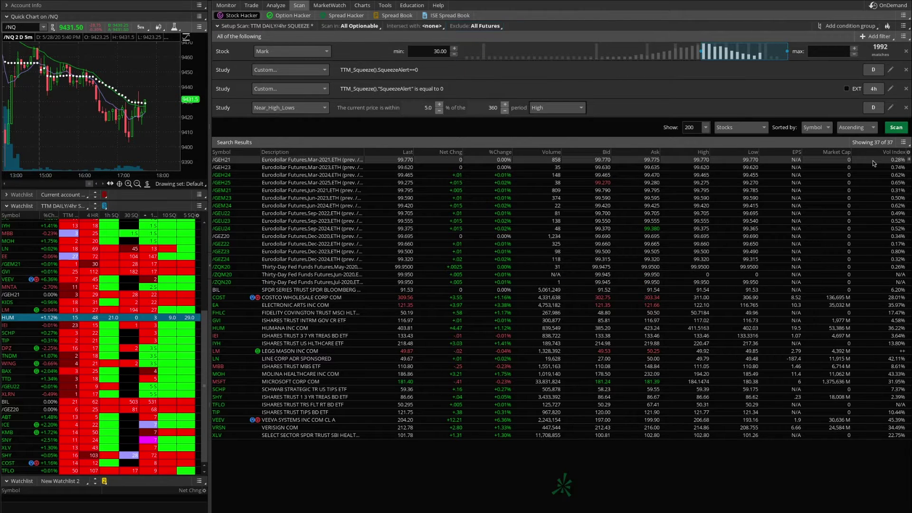
{"action": "left_click", "coordinate": [894, 127]}
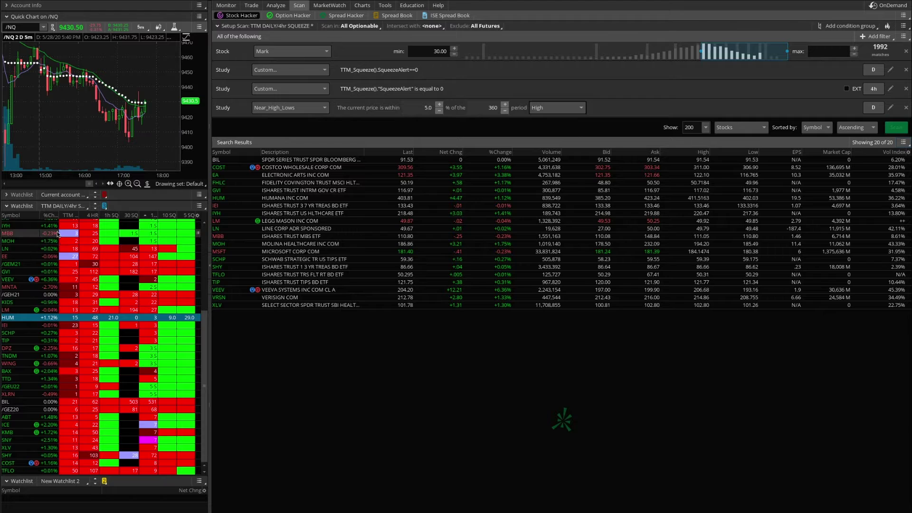
Save the refined scan, overwriting the existing TTM DAILY/4hr SQUEEZE query.
{"action": "left_click", "coordinate": [59, 207]}
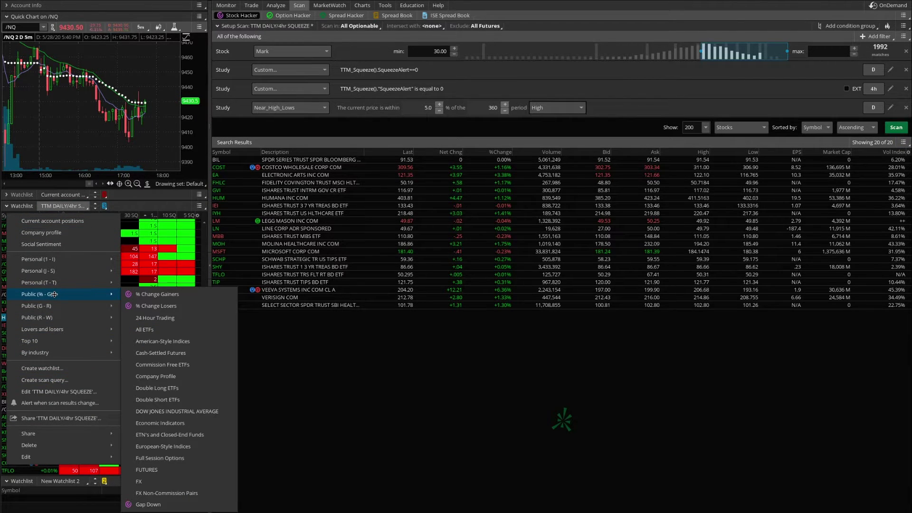
{"action": "left_click", "coordinate": [903, 26]}
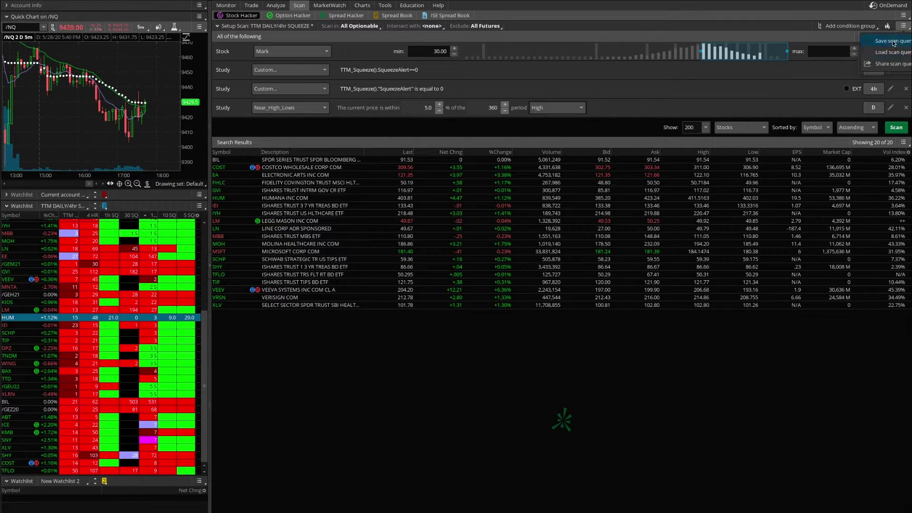
{"action": "left_click", "coordinate": [893, 42]}
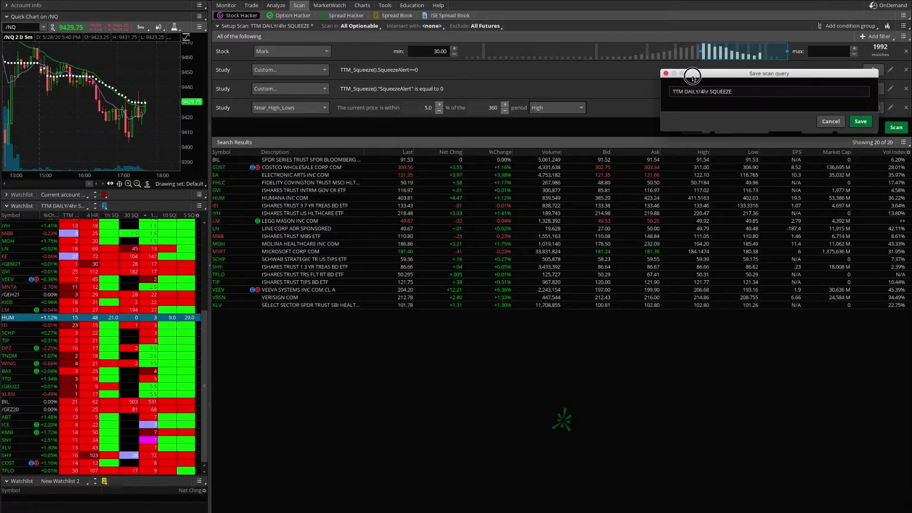
{"action": "left_click", "coordinate": [853, 122]}
{"action": "left_click", "coordinate": [784, 128]}
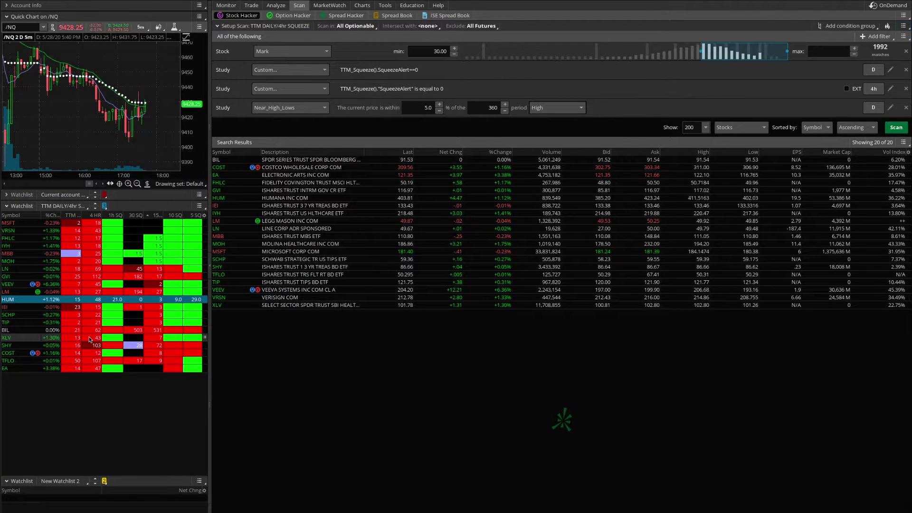
Sort the watchlist by %Change and load VEEV into the Flexible Grid charts.
{"action": "left_click", "coordinate": [55, 215]}
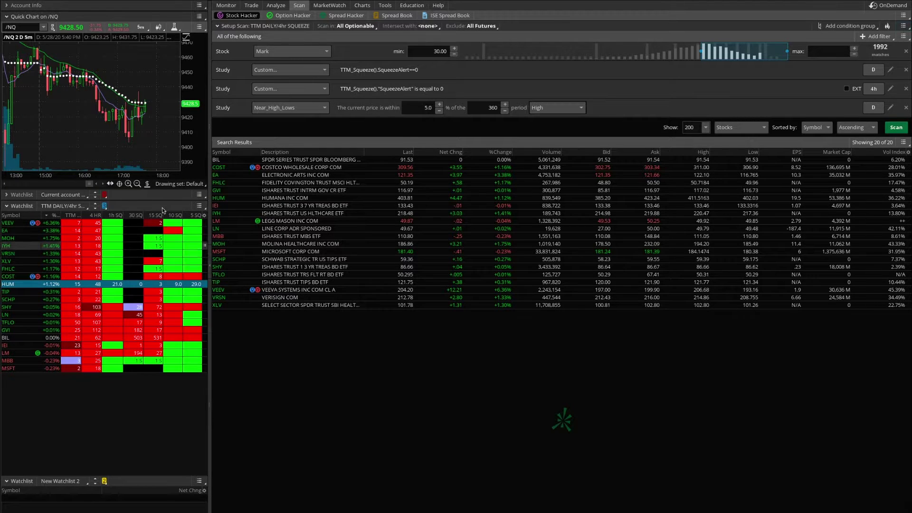
{"action": "left_click", "coordinate": [364, 6]}
{"action": "left_click", "coordinate": [364, 5]}
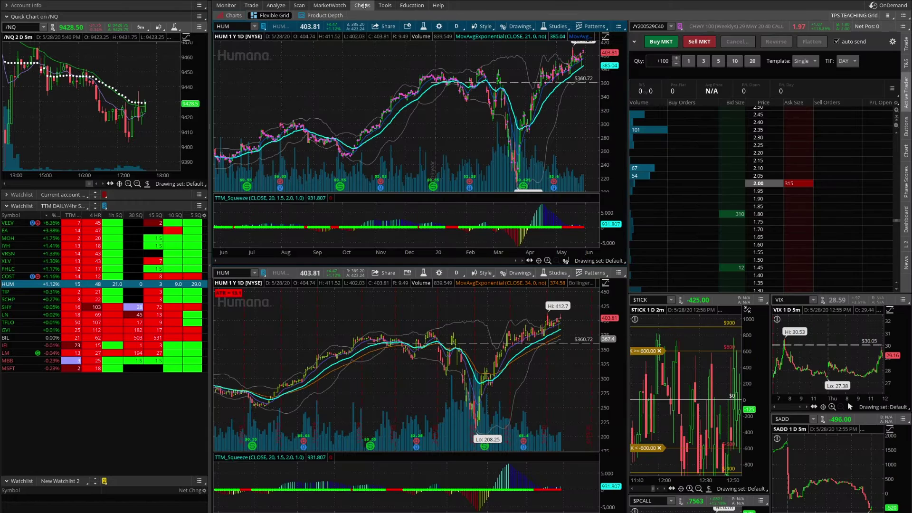
{"action": "left_click", "coordinate": [74, 225]}
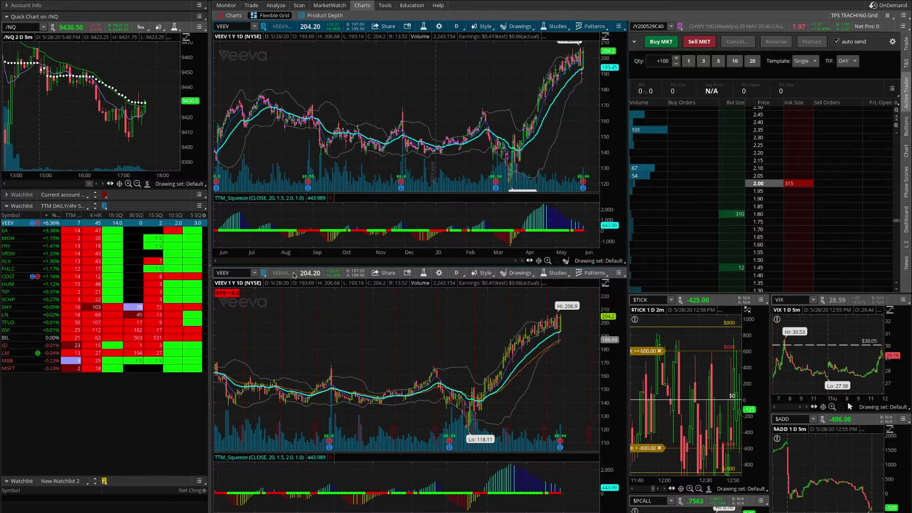
Maximize the VEEV chart, zoom into the late-May candles, then load EA.
{"action": "left_click", "coordinate": [293, 274]}
{"action": "left_click", "coordinate": [293, 274]}
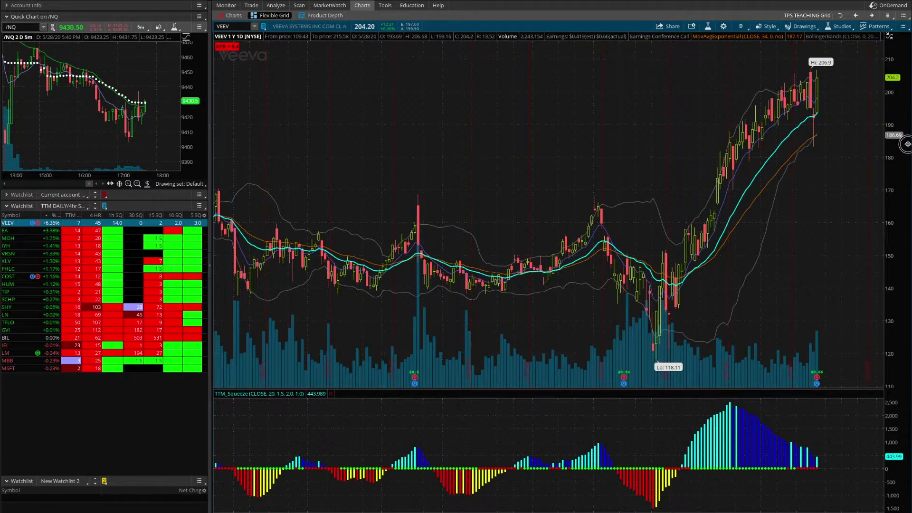
{"action": "left_click_drag", "start_coordinate": [899, 143], "coordinate": [907, 161]}
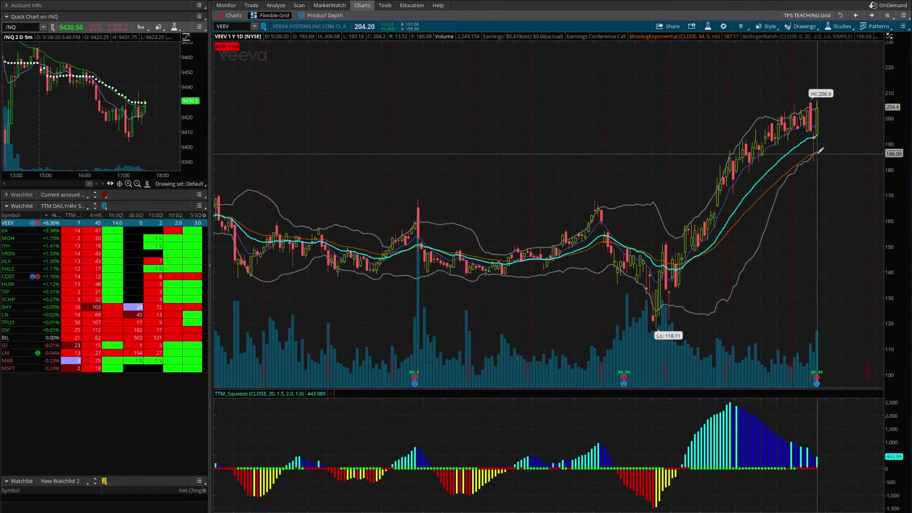
{"action": "left_click", "coordinate": [662, 87]}
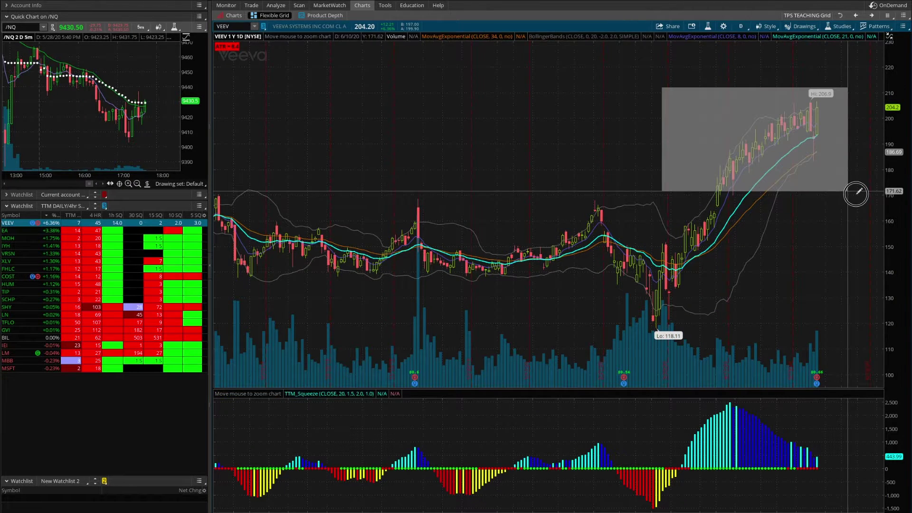
{"action": "left_click", "coordinate": [876, 207]}
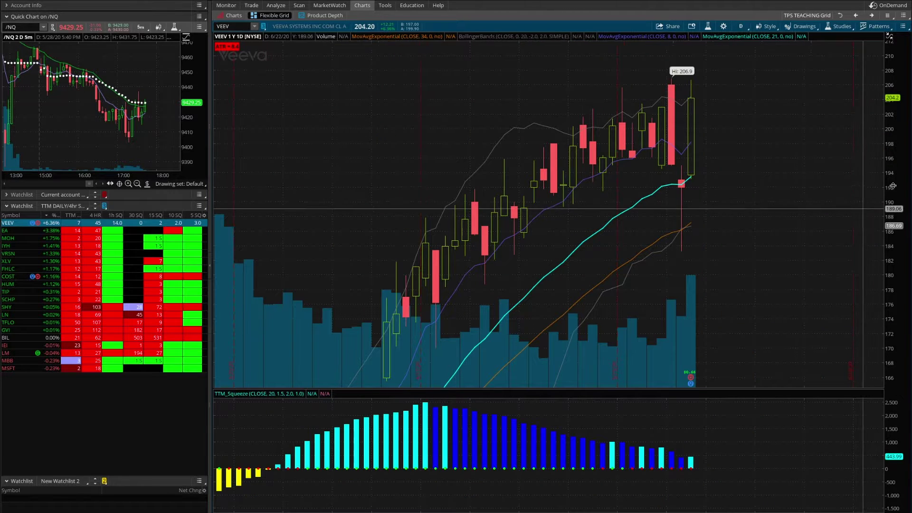
{"action": "left_click_drag", "start_coordinate": [895, 186], "coordinate": [895, 190]}
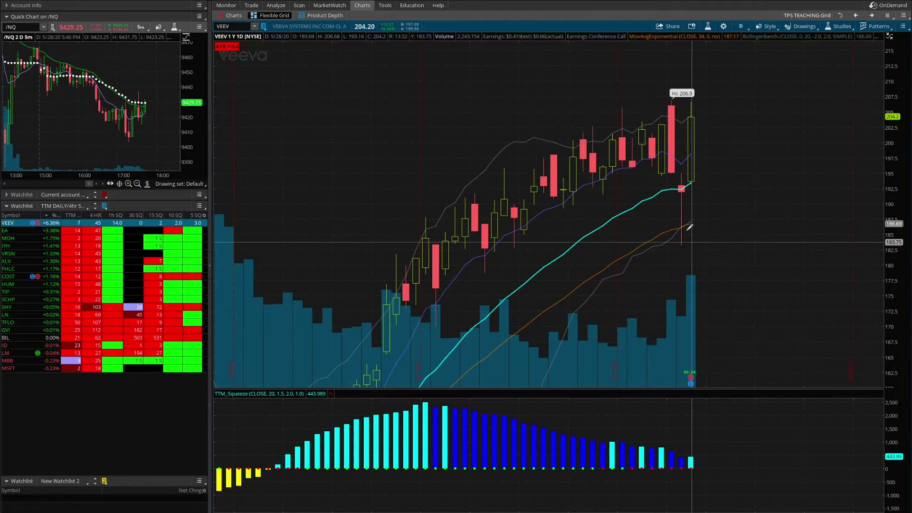
{"action": "mouse_move", "coordinate": [691, 374]}
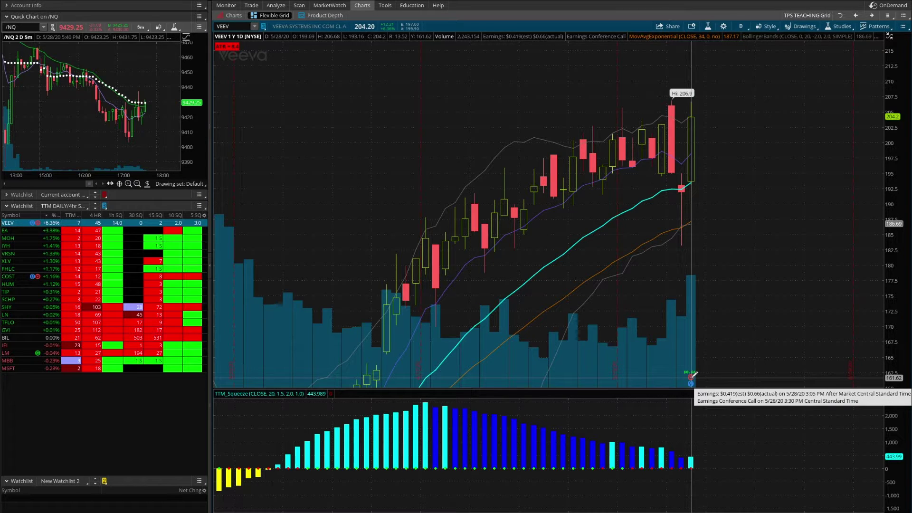
{"action": "left_click_drag", "start_coordinate": [898, 161], "coordinate": [900, 207]}
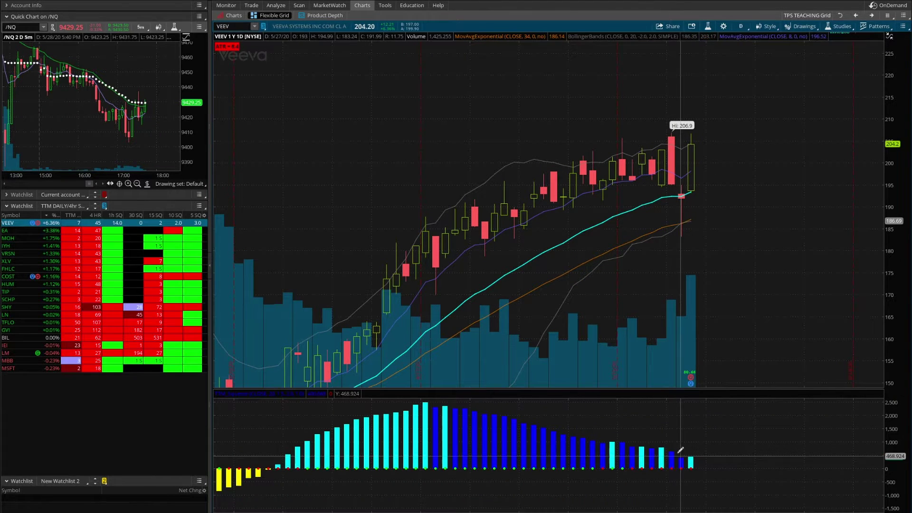
{"action": "left_click", "coordinate": [69, 231]}
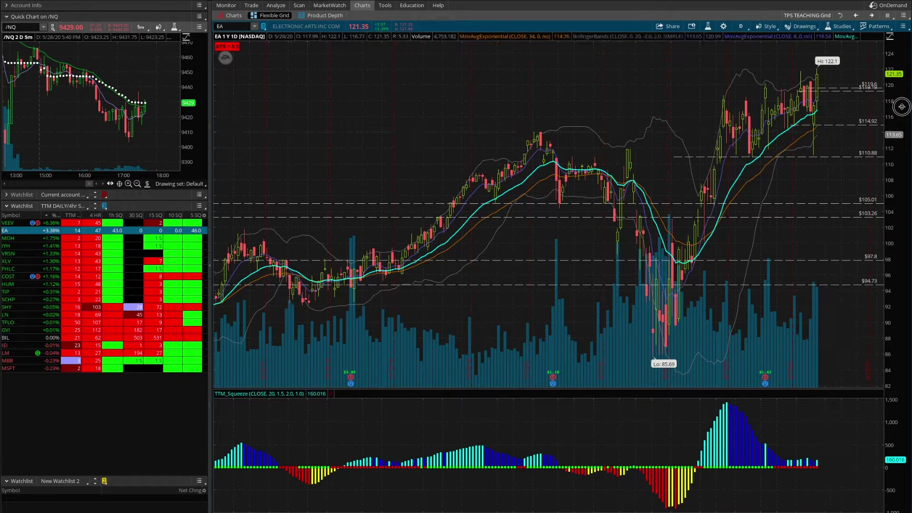
Zoom into recent EA candles and draw a Fibonacci from the swing low to the 121.75 high.
{"action": "left_click_drag", "start_coordinate": [902, 106], "coordinate": [900, 147]}
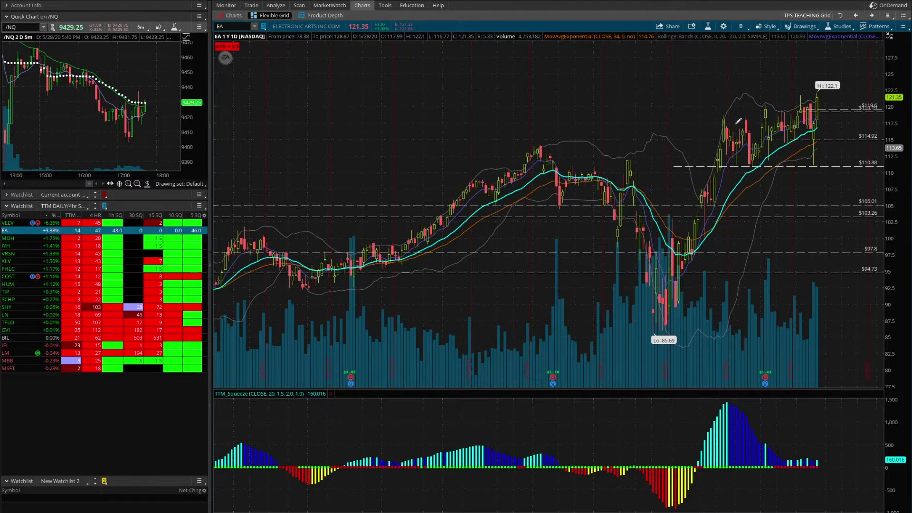
{"action": "left_click_drag", "start_coordinate": [689, 77], "coordinate": [872, 205]}
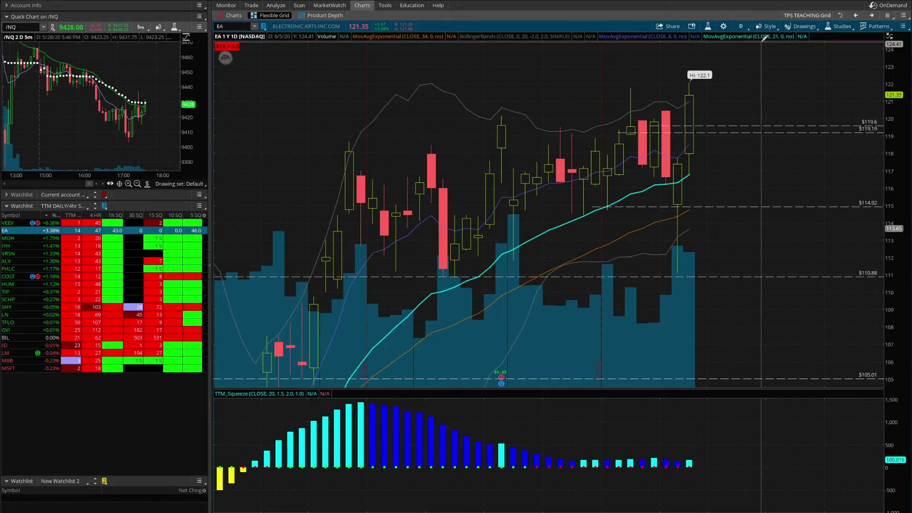
{"action": "left_click", "coordinate": [501, 115]}
{"action": "left_click", "coordinate": [517, 260]}
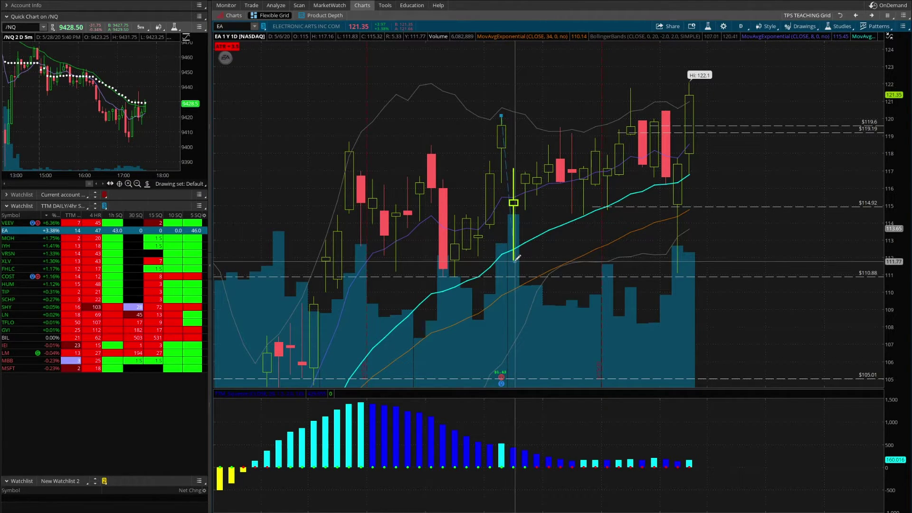
{"action": "left_click", "coordinate": [628, 285]}
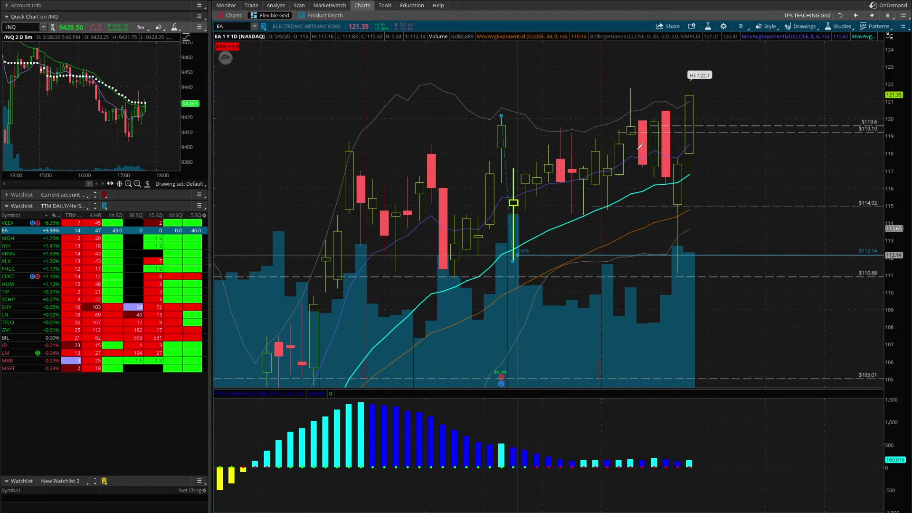
{"action": "left_click", "coordinate": [634, 85]}
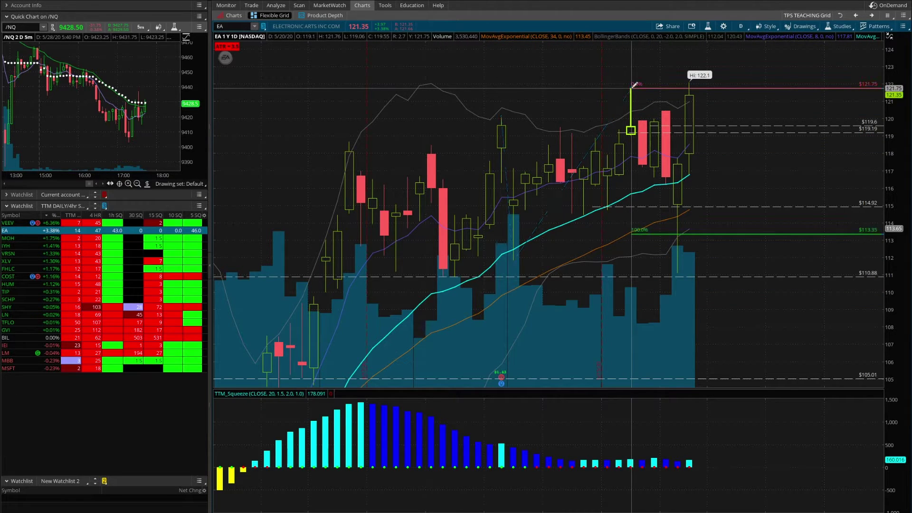
Draw from the 4/17 high through the 4/28 low to the 5/20 high, then load MOH.
{"action": "left_click", "coordinate": [348, 142]}
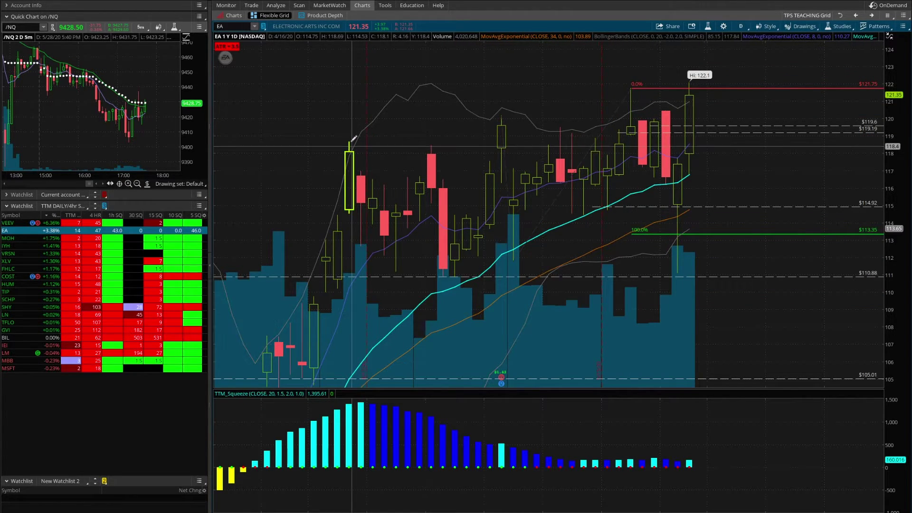
{"action": "left_click", "coordinate": [445, 275]}
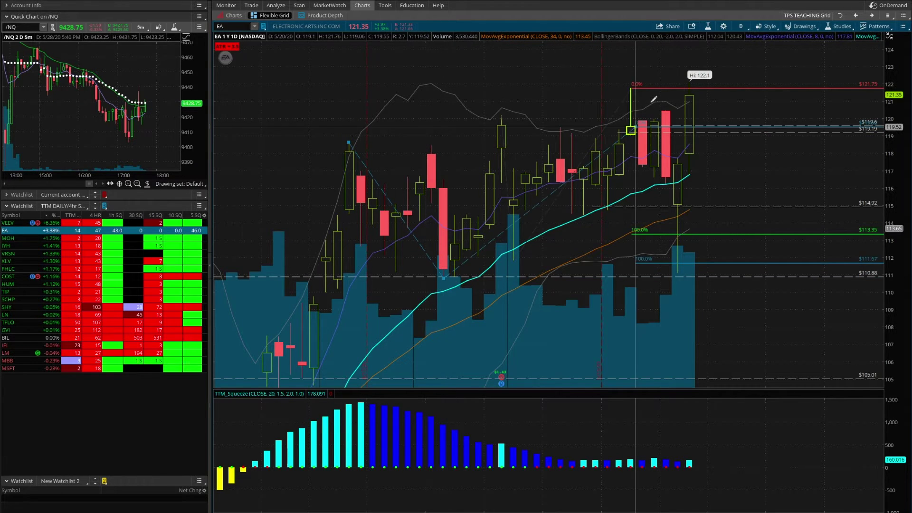
{"action": "left_click", "coordinate": [631, 88]}
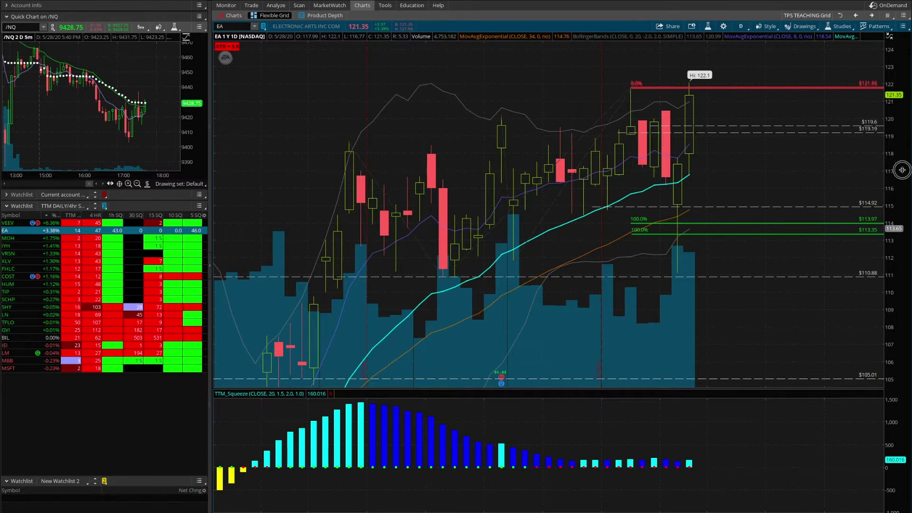
{"action": "left_click_drag", "start_coordinate": [902, 170], "coordinate": [900, 247]}
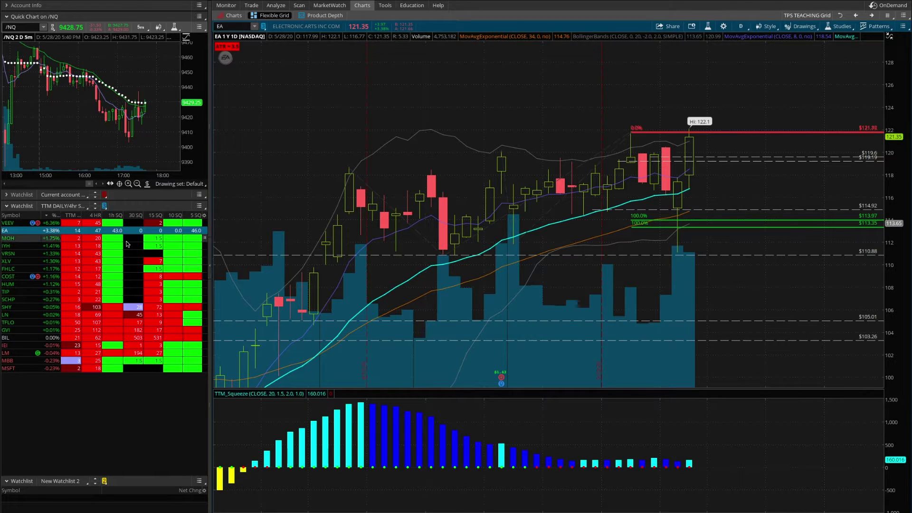
{"action": "left_click", "coordinate": [95, 238]}
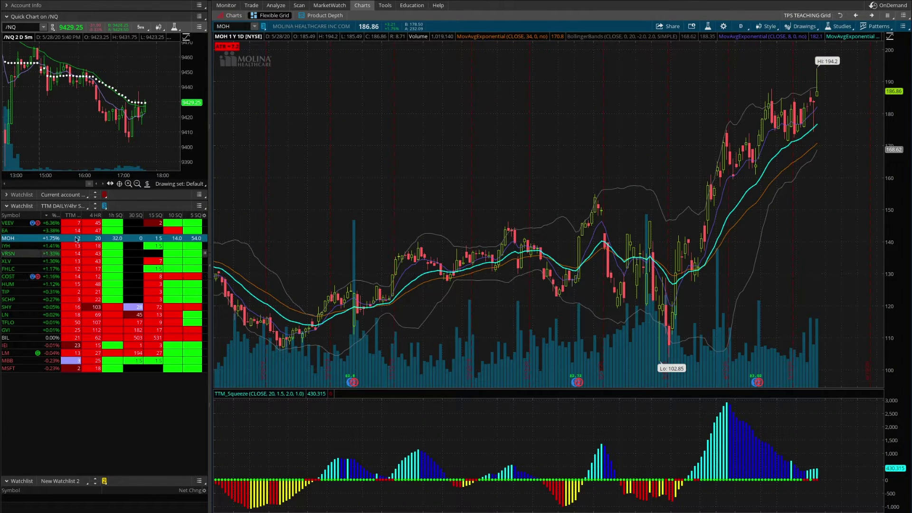
Step through the IYH, VRSN, XLV, FHLC, COST, HUM, TIP and SCHP charts.
{"action": "left_click", "coordinate": [76, 246]}
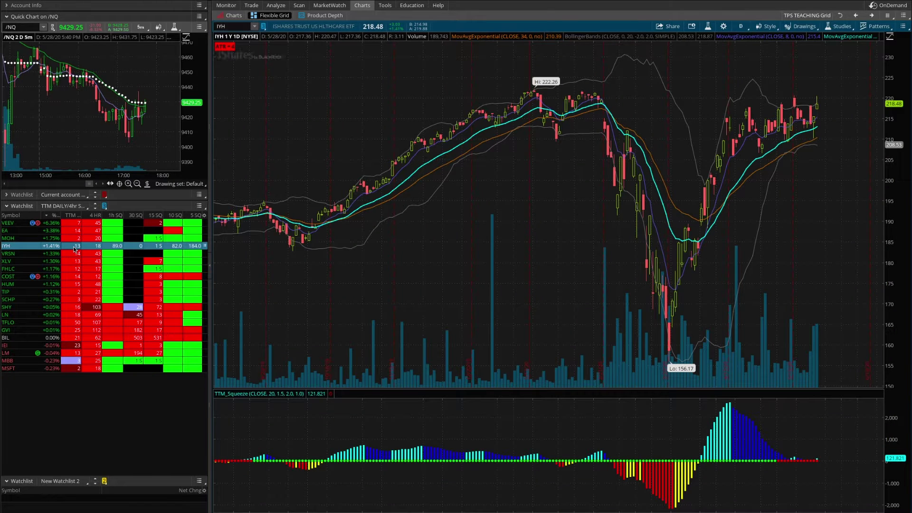
{"action": "key", "text": "Down"}
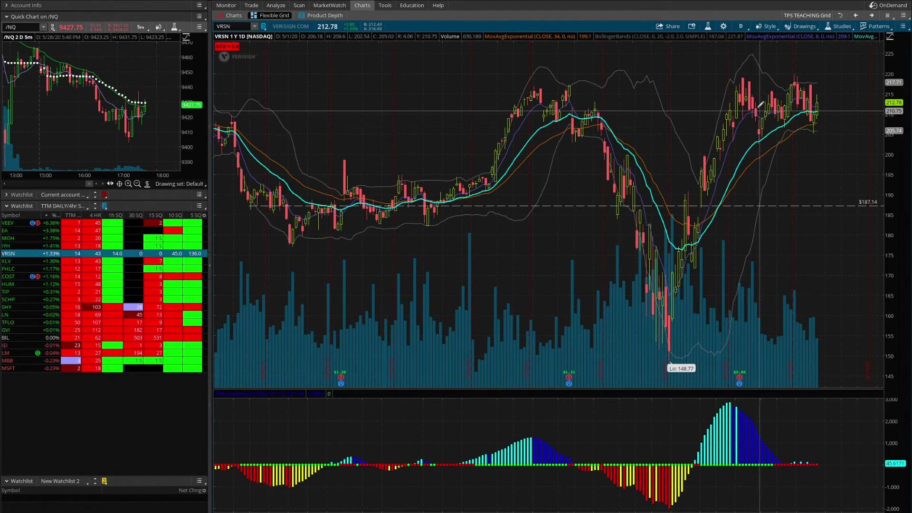
{"action": "left_click", "coordinate": [72, 262]}
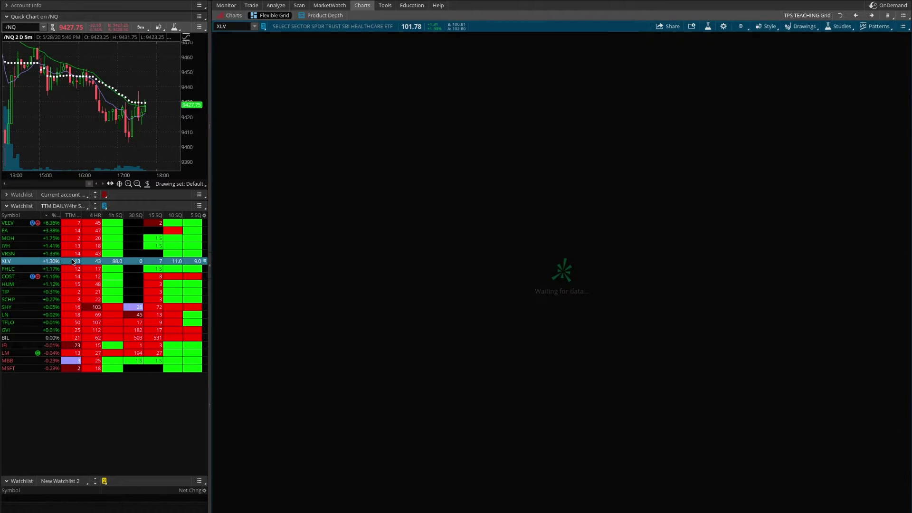
{"action": "key", "text": "Down"}
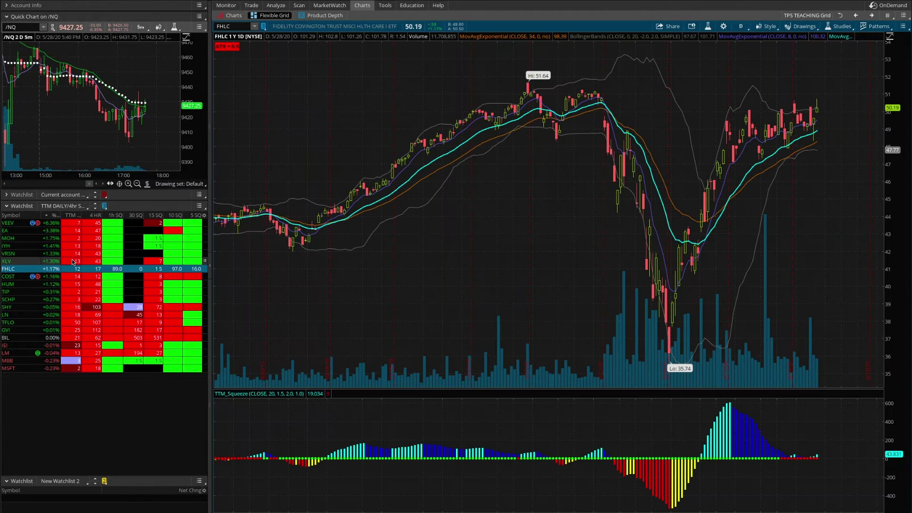
{"action": "key", "text": "Down"}
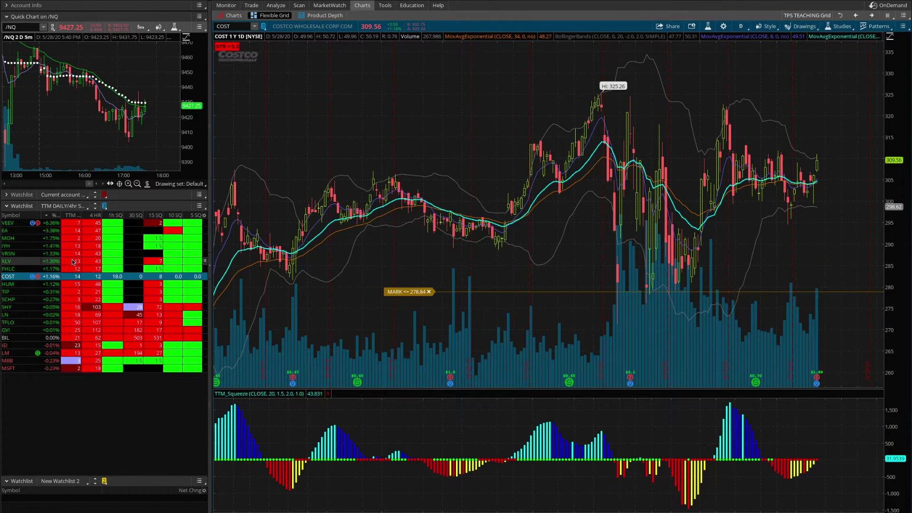
{"action": "key", "text": "Down"}
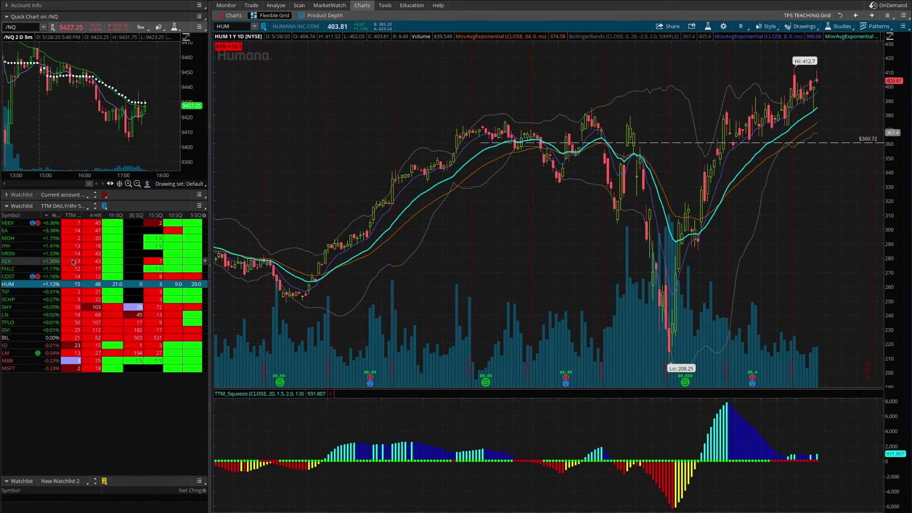
{"action": "key", "text": "Down"}
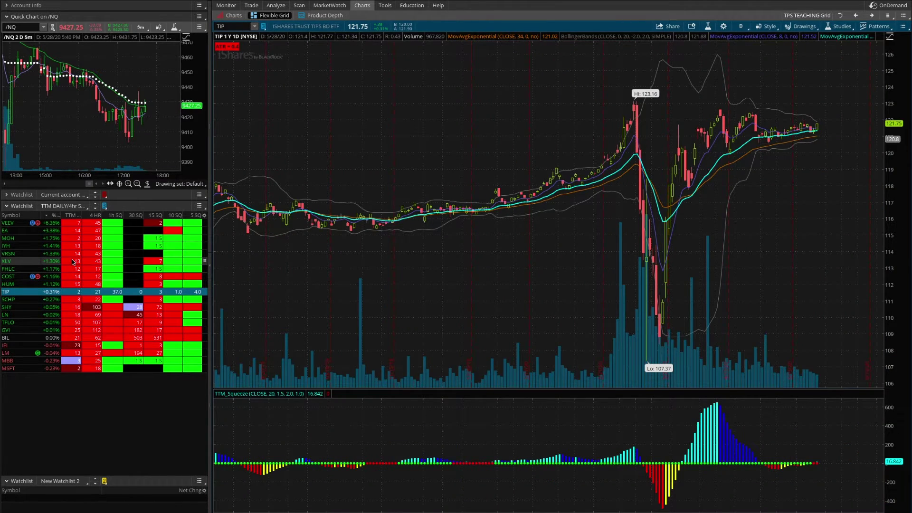
{"action": "key", "text": "Down"}
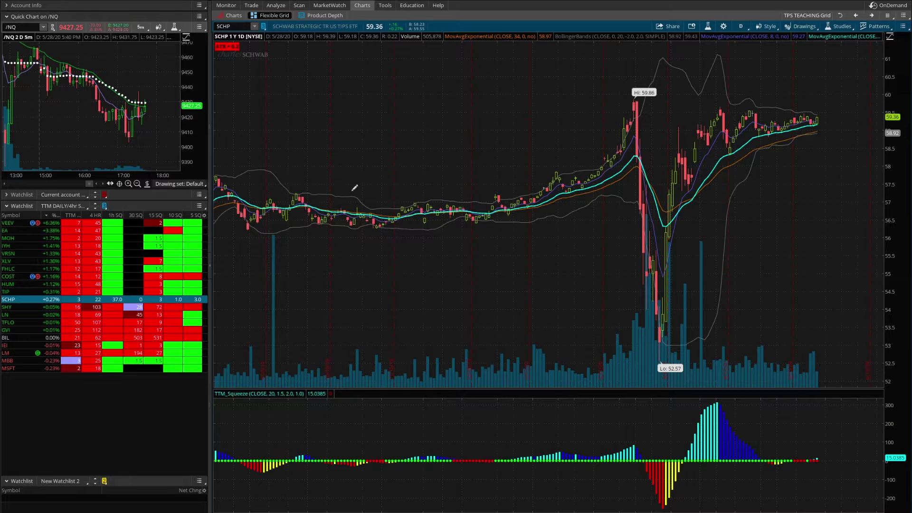
Check the scan results, then return to Charts and view SHY and LN.
{"action": "left_click", "coordinate": [300, 6]}
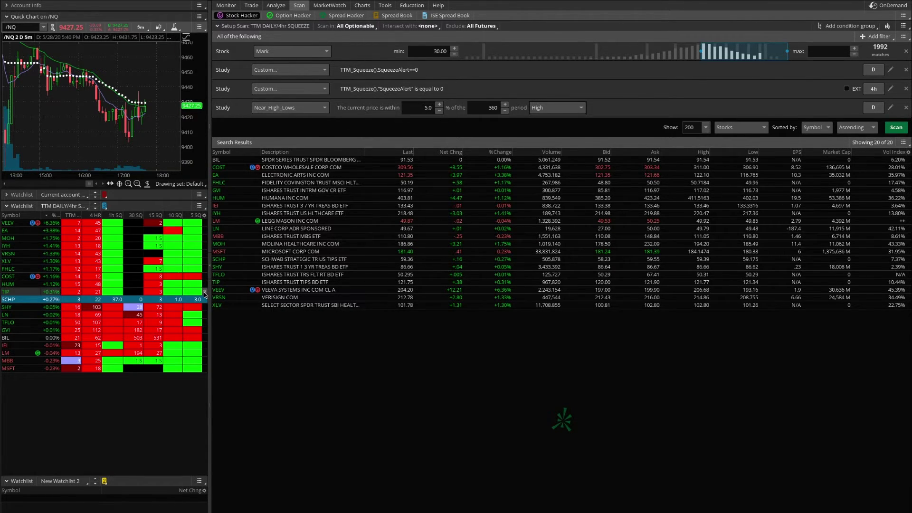
{"action": "left_click", "coordinate": [362, 5]}
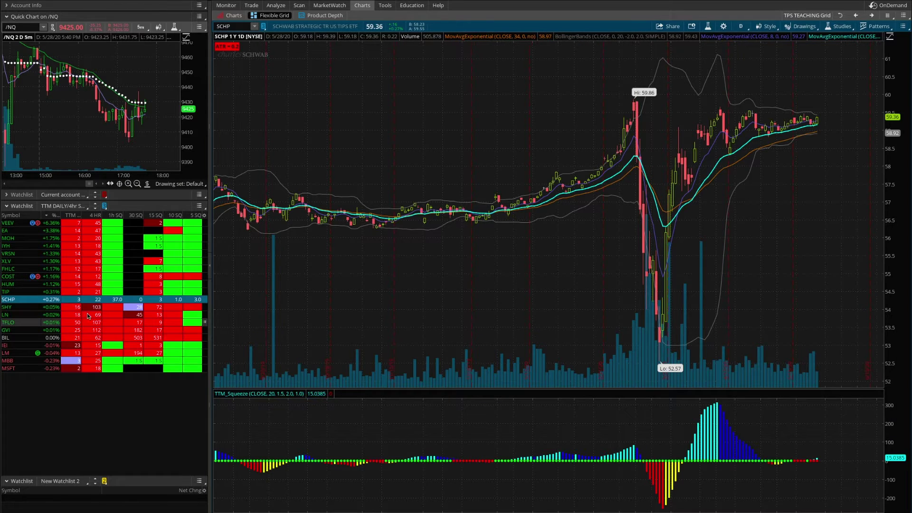
{"action": "left_click", "coordinate": [69, 307]}
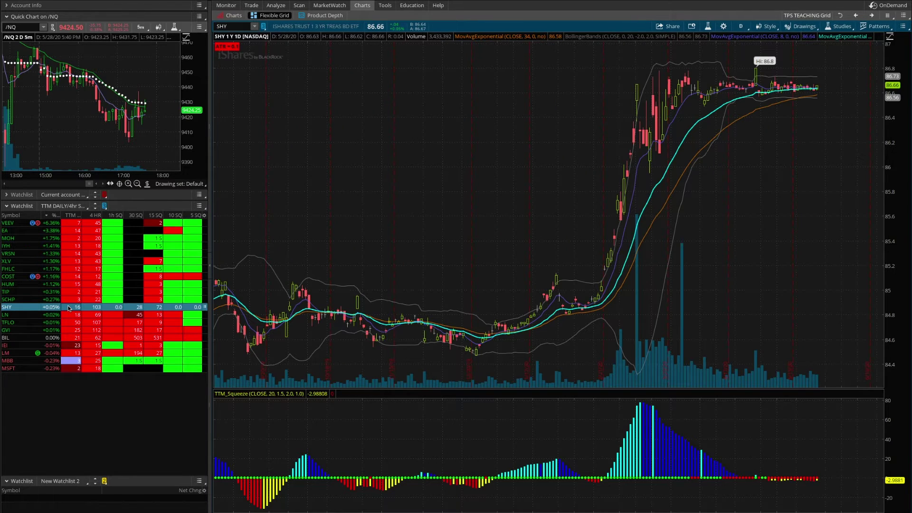
{"action": "left_click", "coordinate": [70, 315]}
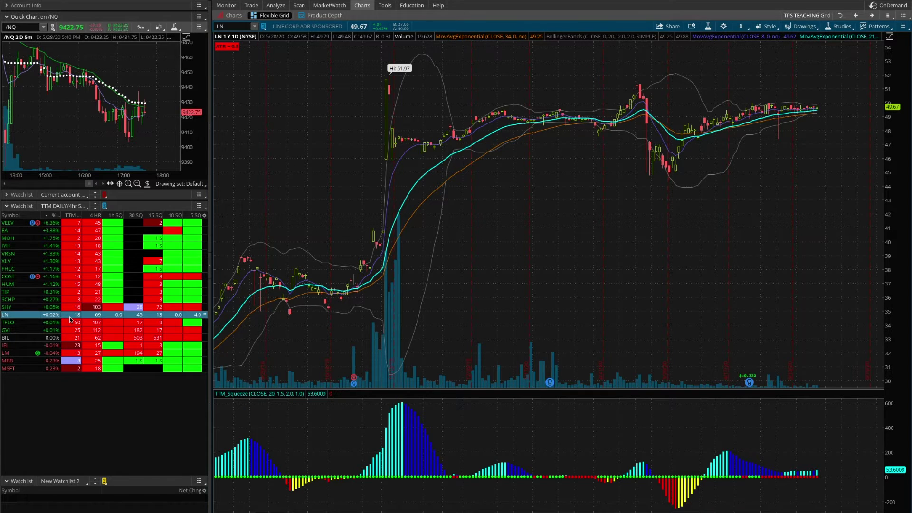
{"action": "left_click", "coordinate": [65, 207]}
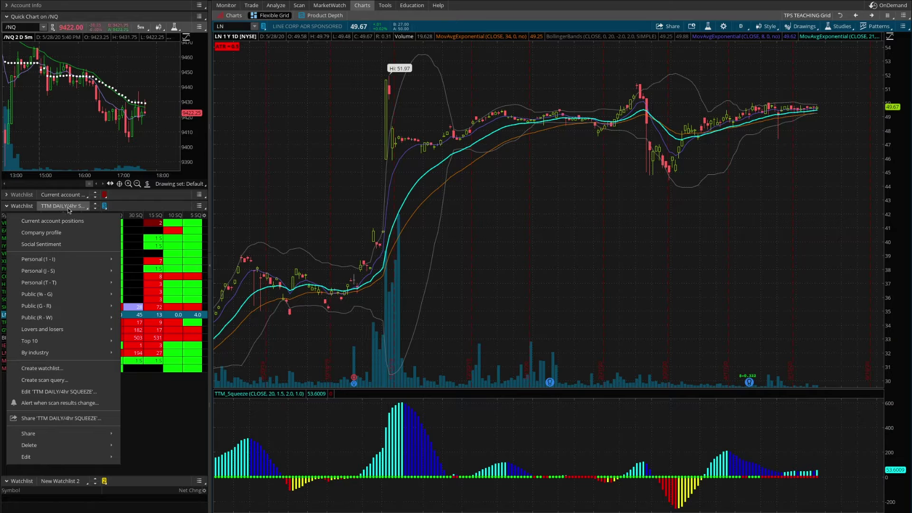
Load the TPS Lotto X watchlist from the Personal lists.
{"action": "mouse_move", "coordinate": [62, 283]}
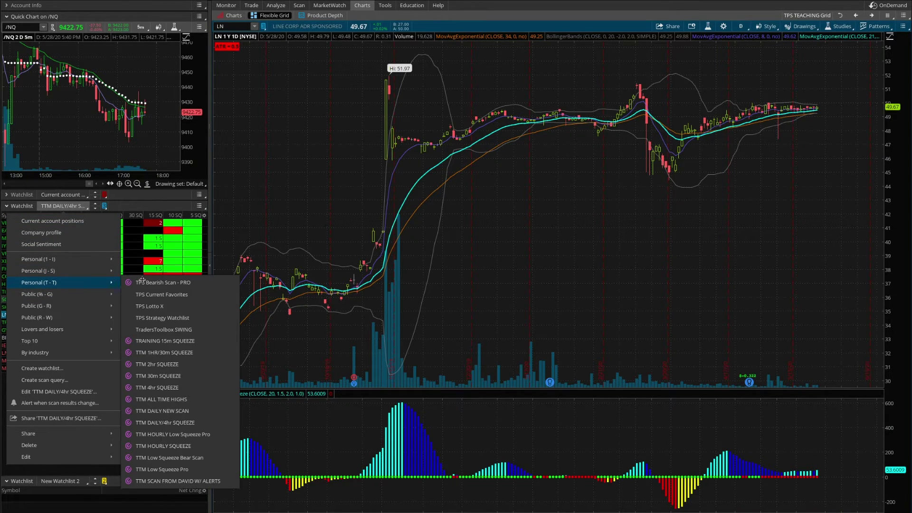
{"action": "left_click", "coordinate": [154, 306]}
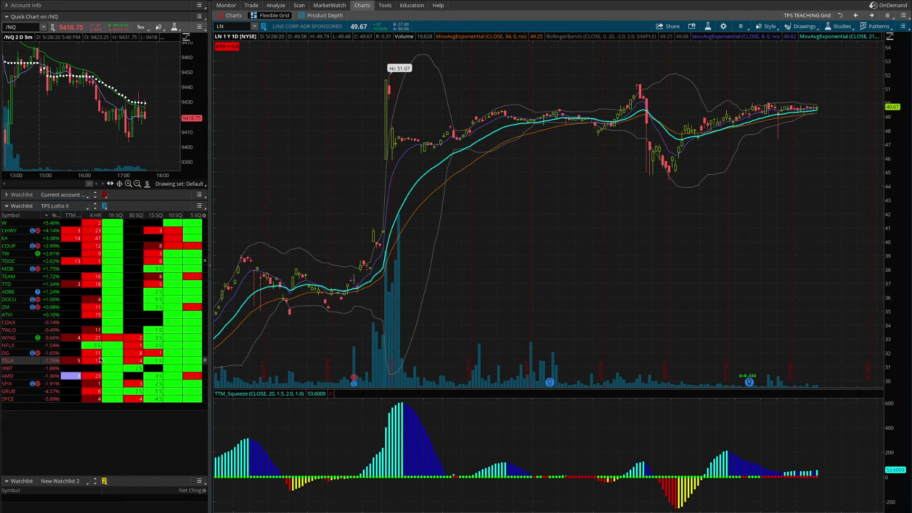
Restore the maximized LN chart into the Flexible Grid beside the ladder and index charts.
{"action": "double_click", "coordinate": [506, 28]}
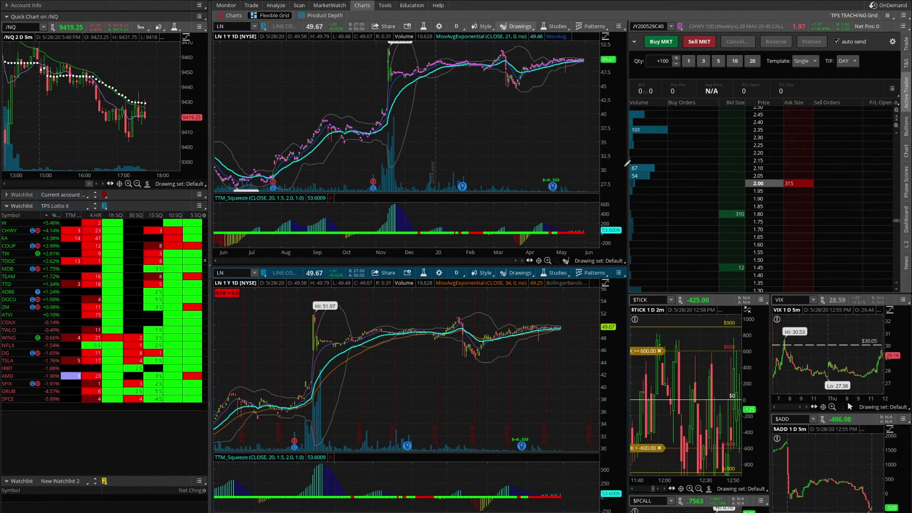